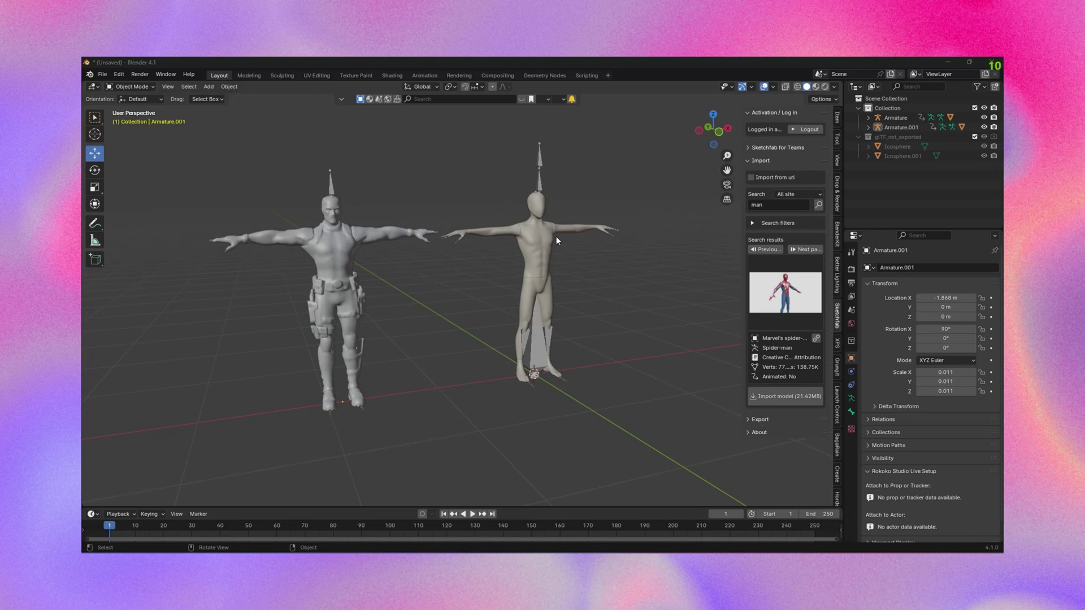
Step: Play the animation to review the slender figure's motion, stop playback, and return to the first frame
middle_click_drag(564, 247, 515, 245)
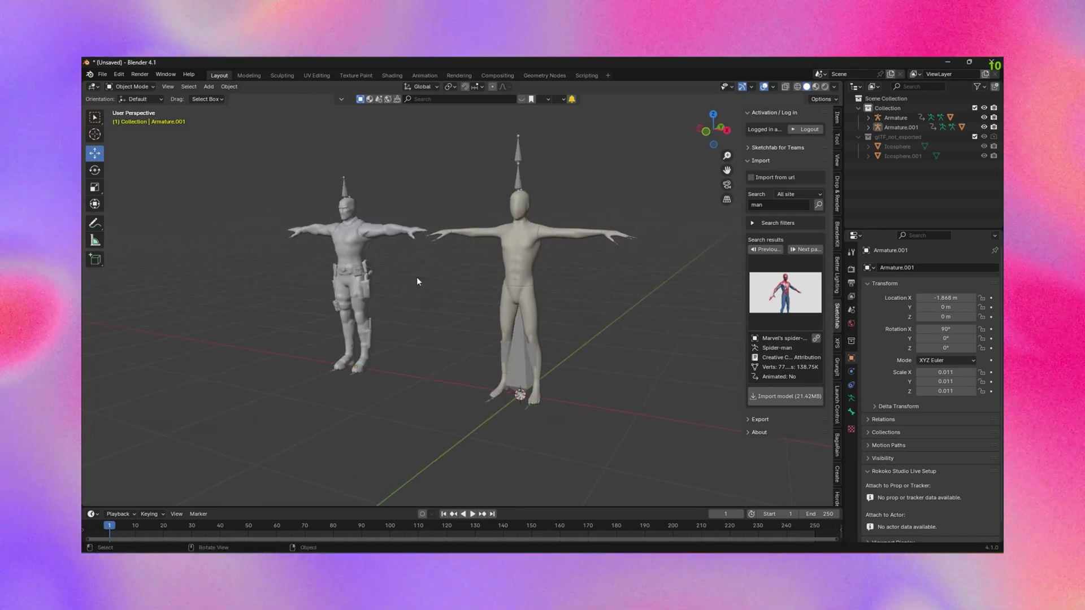
middle_click_drag(418, 281, 424, 317)
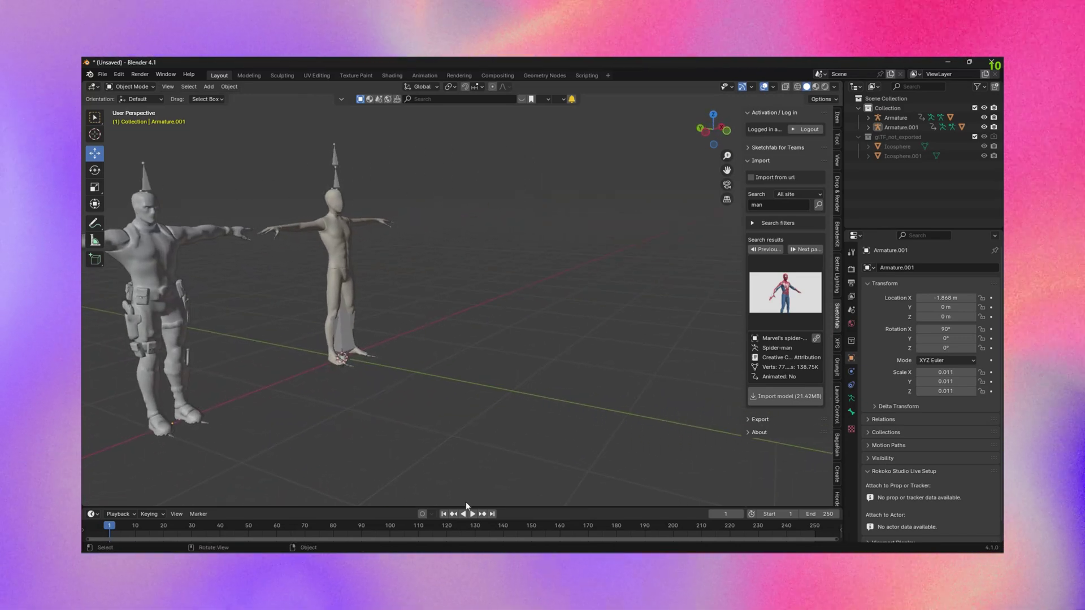
left_click(474, 513)
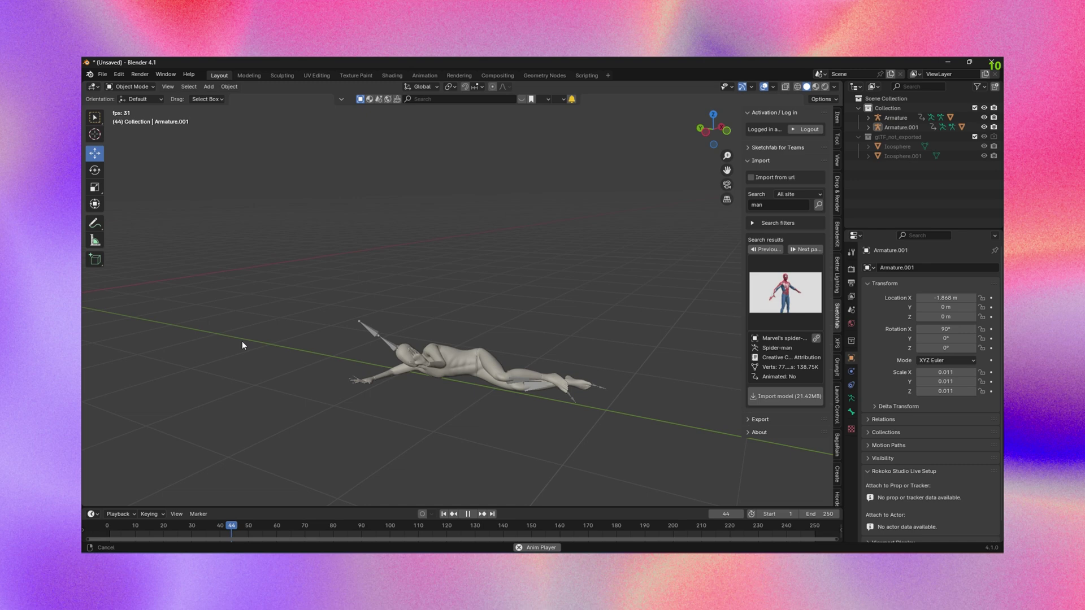
scroll(301, 330, "down", 6)
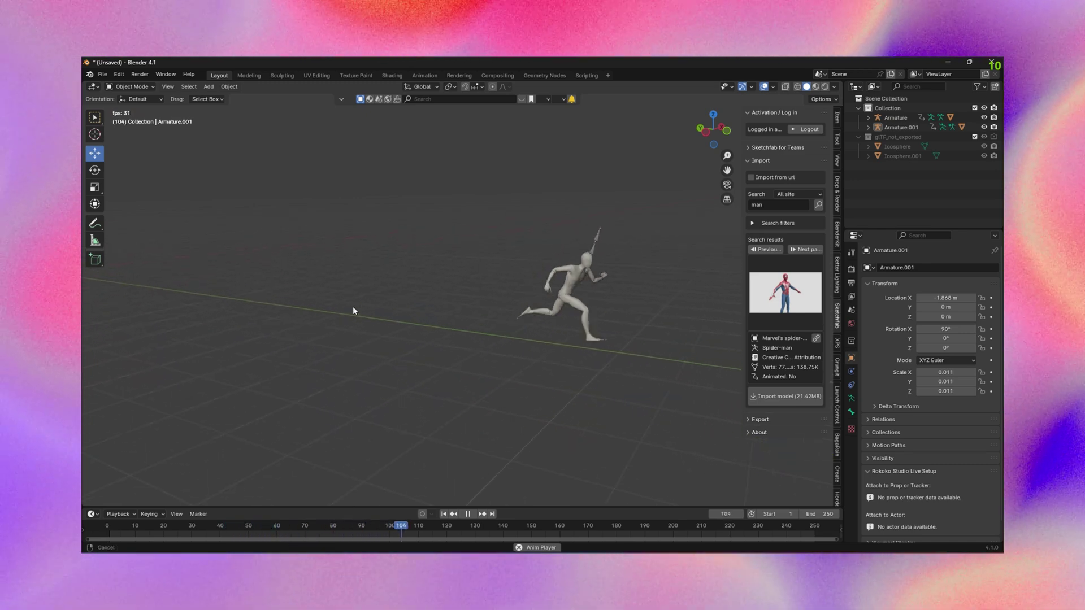
mouse_move(444, 319)
middle_mouse_down()
mouse_move(385, 311)
mouse_move(437, 326)
middle_mouse_up()
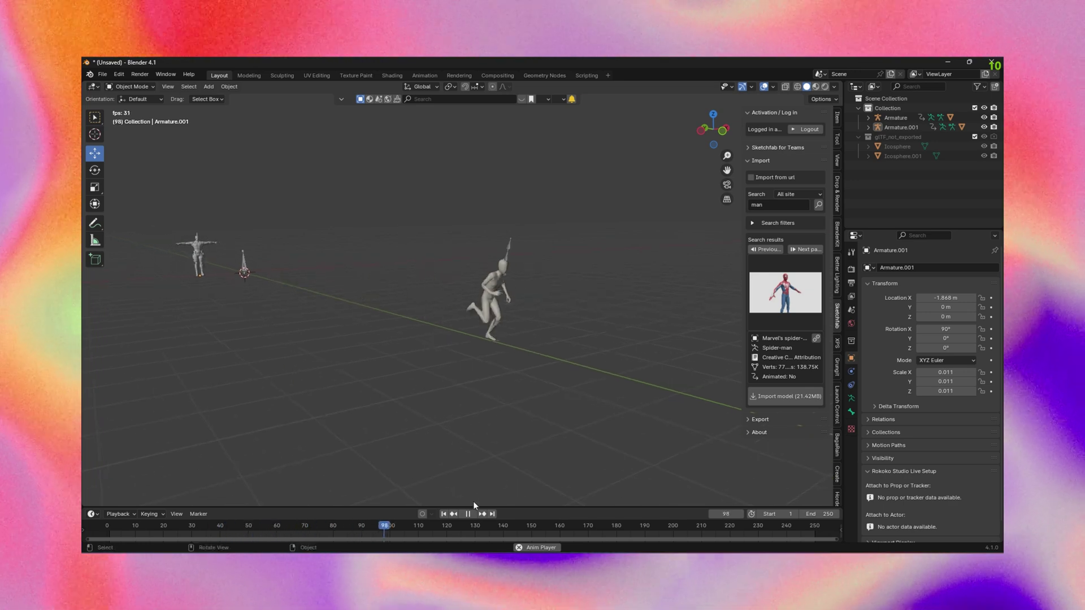
left_click(468, 513)
left_click(444, 514)
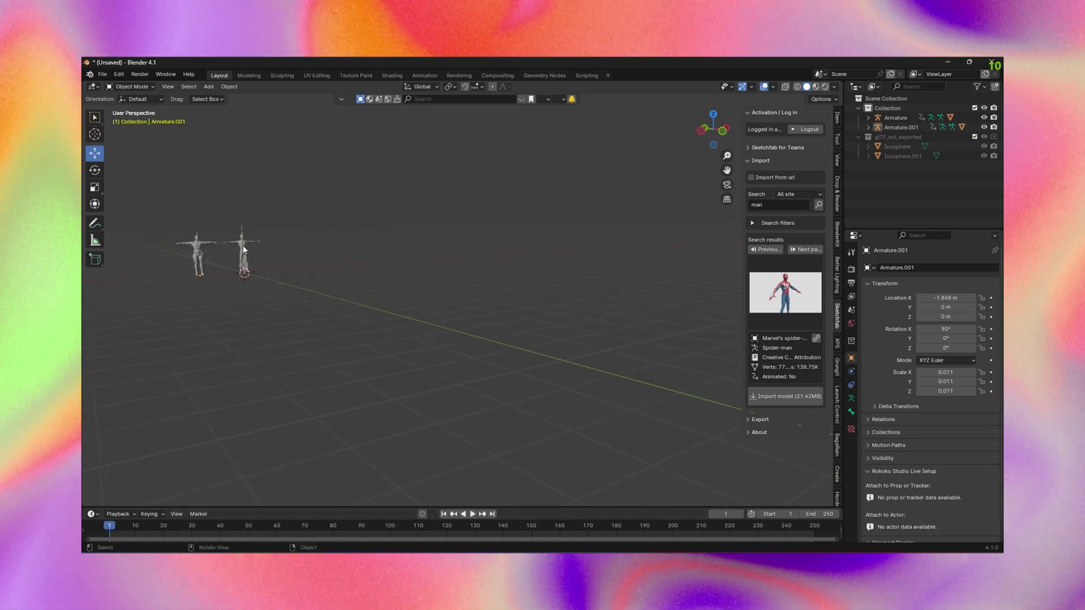
Step: Compare the soldier armature's Rest Position with its Pose Position, leaving it in Pose Position
left_click(243, 248)
key("KP_Decimal")
middle_click_drag(382, 245, 354, 240)
left_click(304, 236)
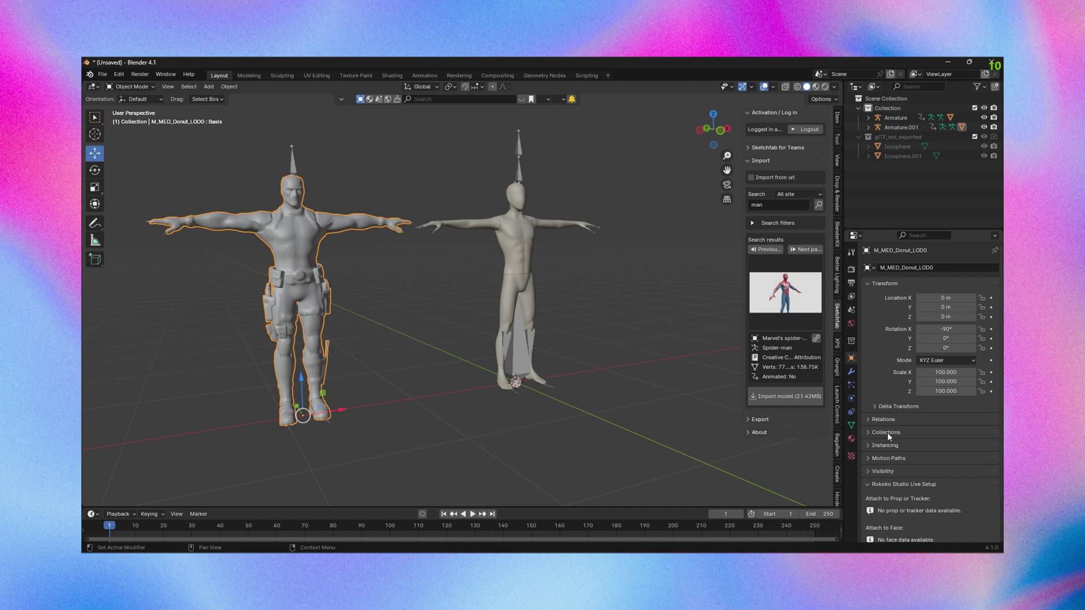
left_click(852, 425)
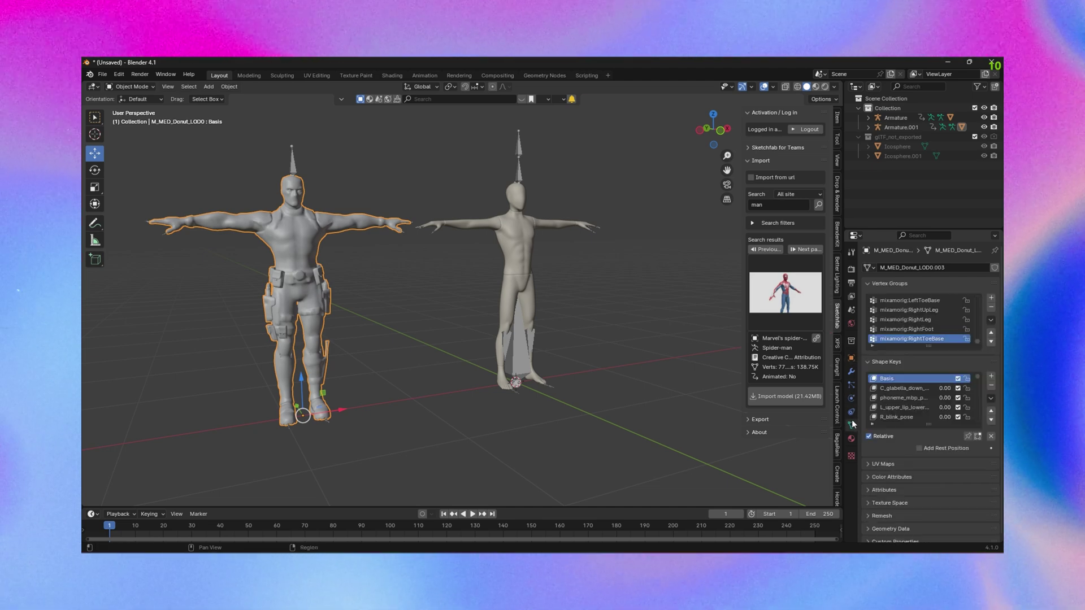
left_click(296, 174)
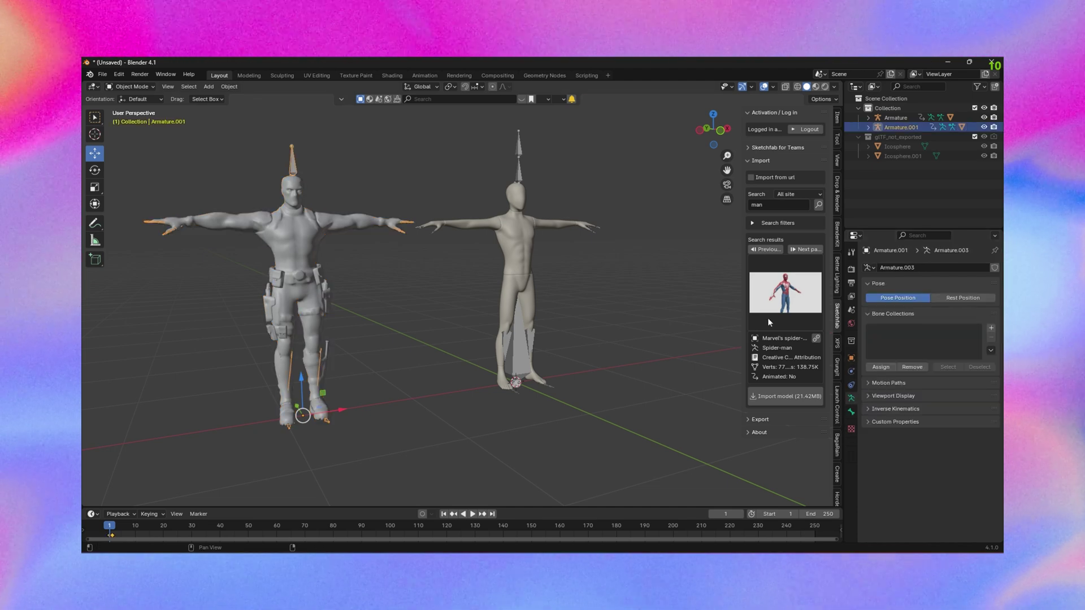
left_click(948, 304)
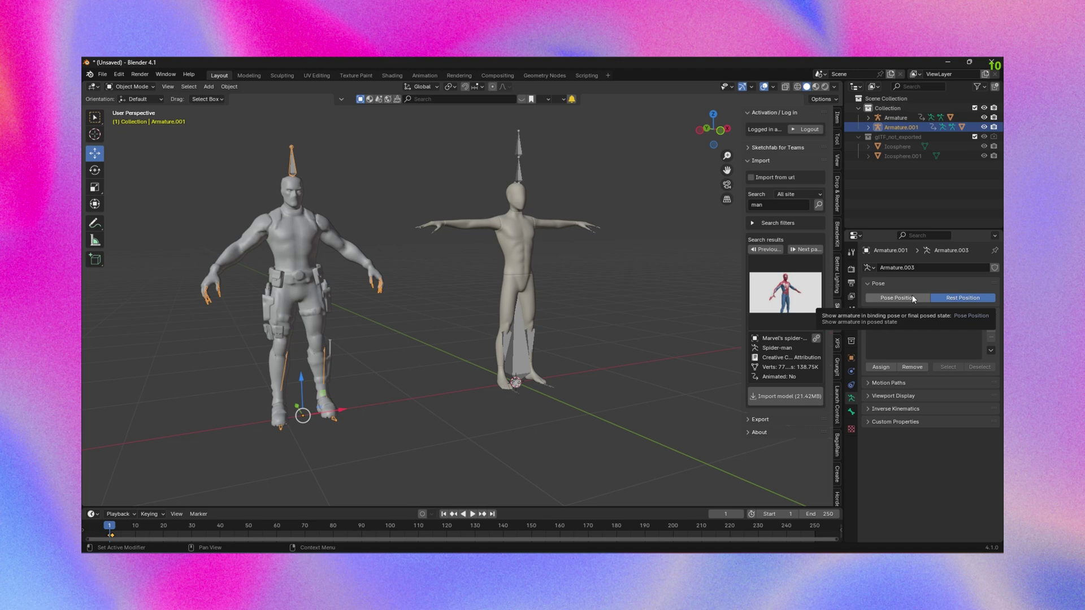
left_click(912, 298)
left_click(957, 300)
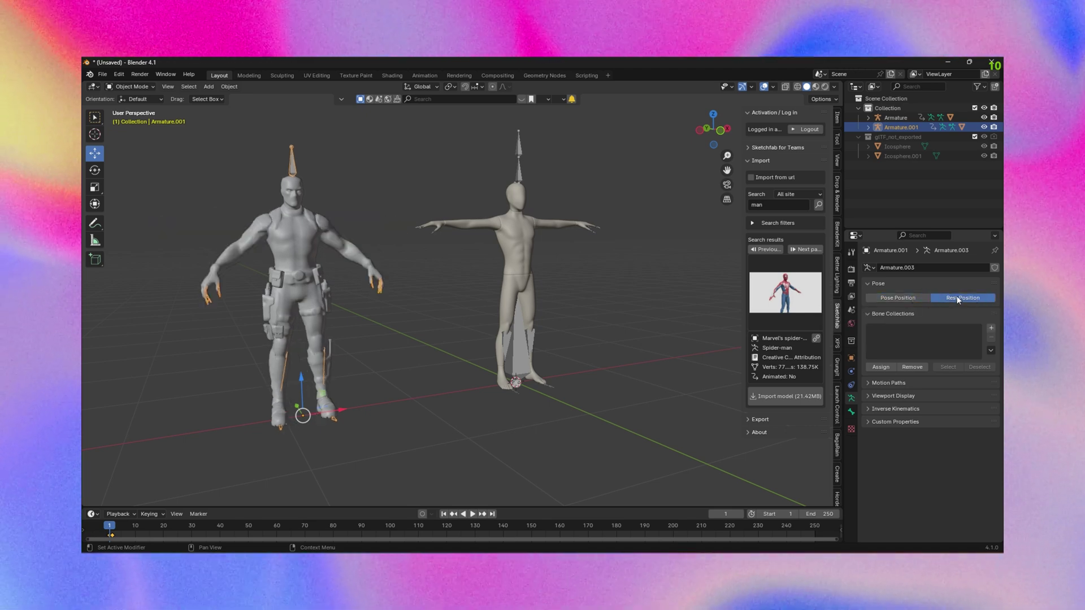
left_click(919, 300)
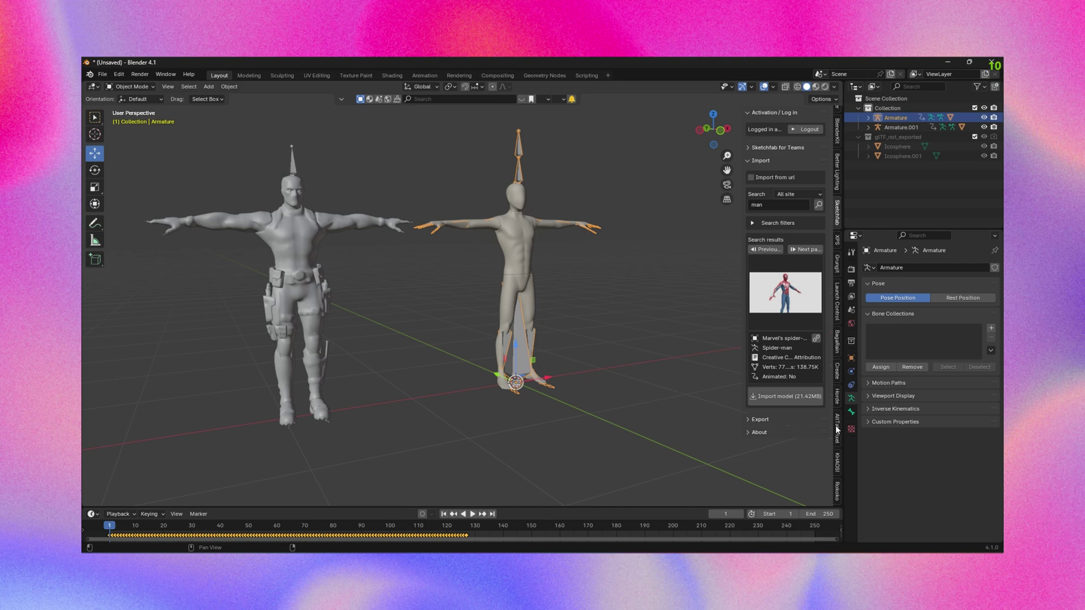
Step: Build the Rokoko bone list with Armature as source and Armature.001 as target, and retarget the animation using the rest pose
left_click(837, 490)
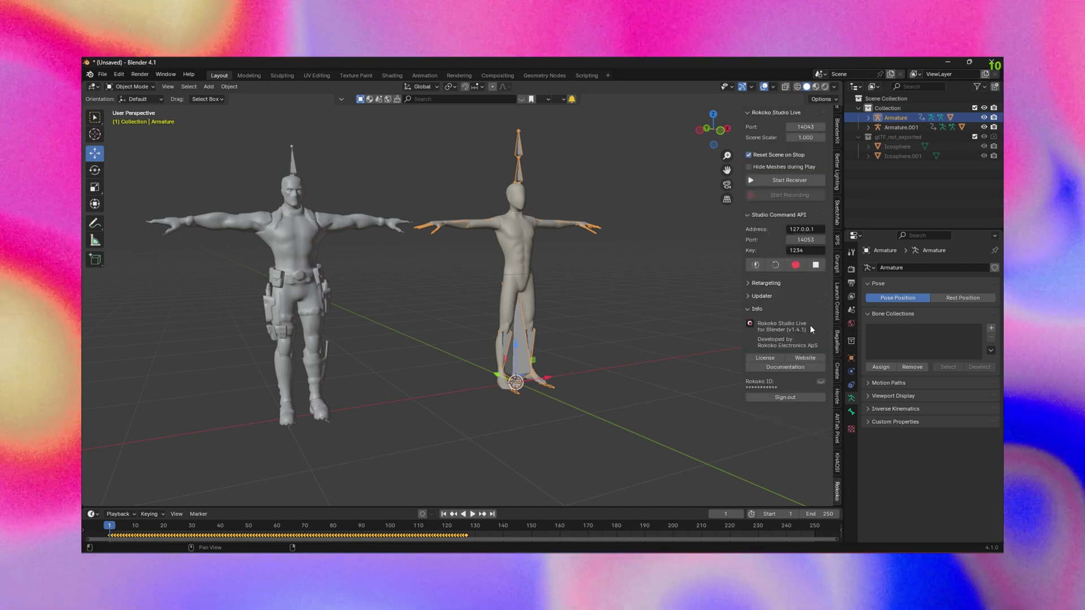
left_click(788, 284)
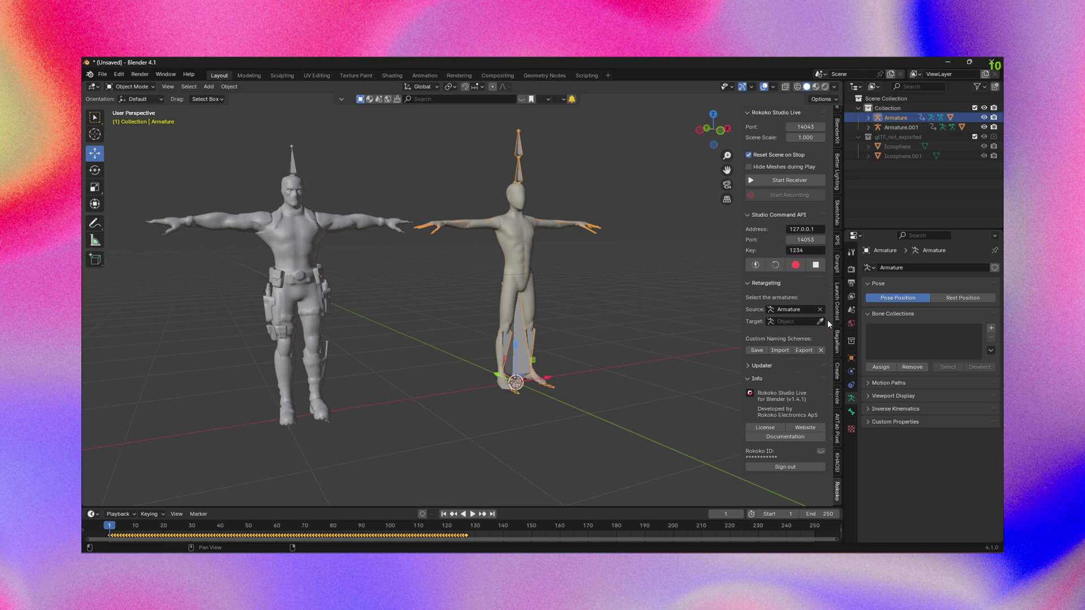
left_click(293, 162)
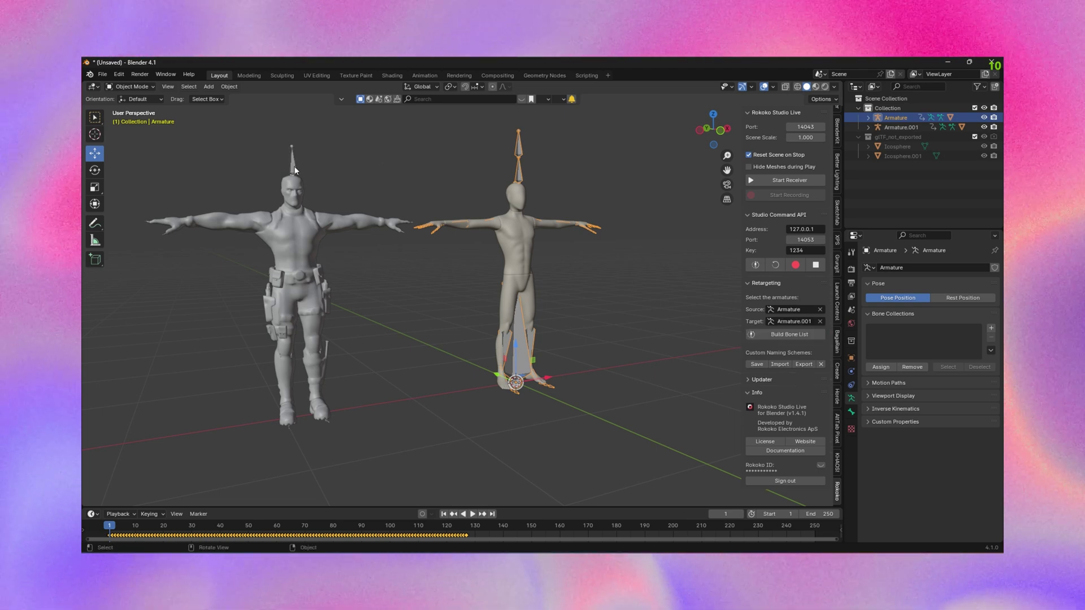
left_click(778, 333)
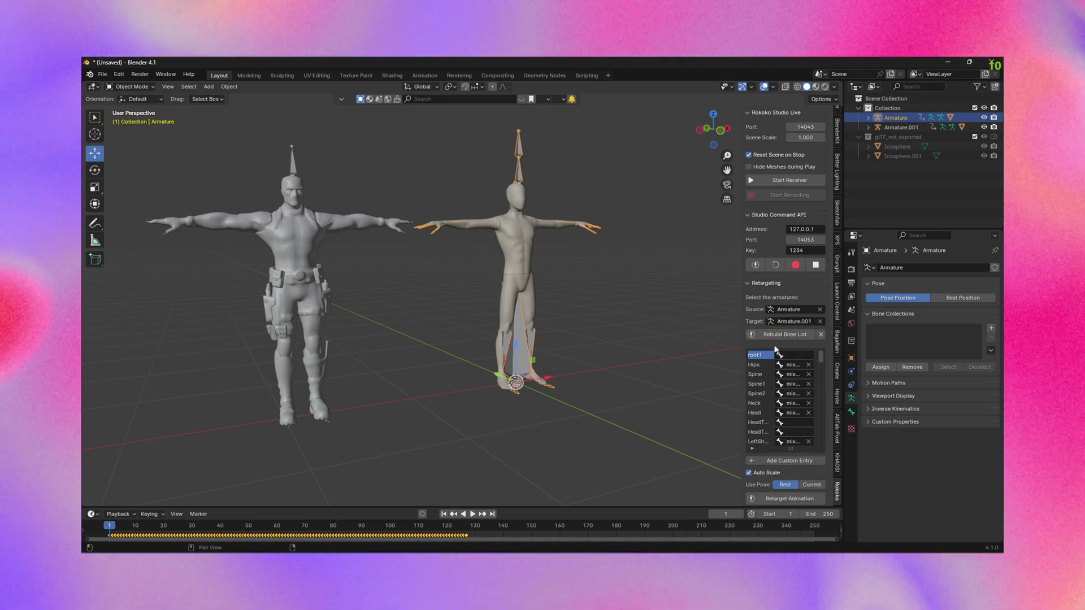
scroll(779, 480, "down", 4)
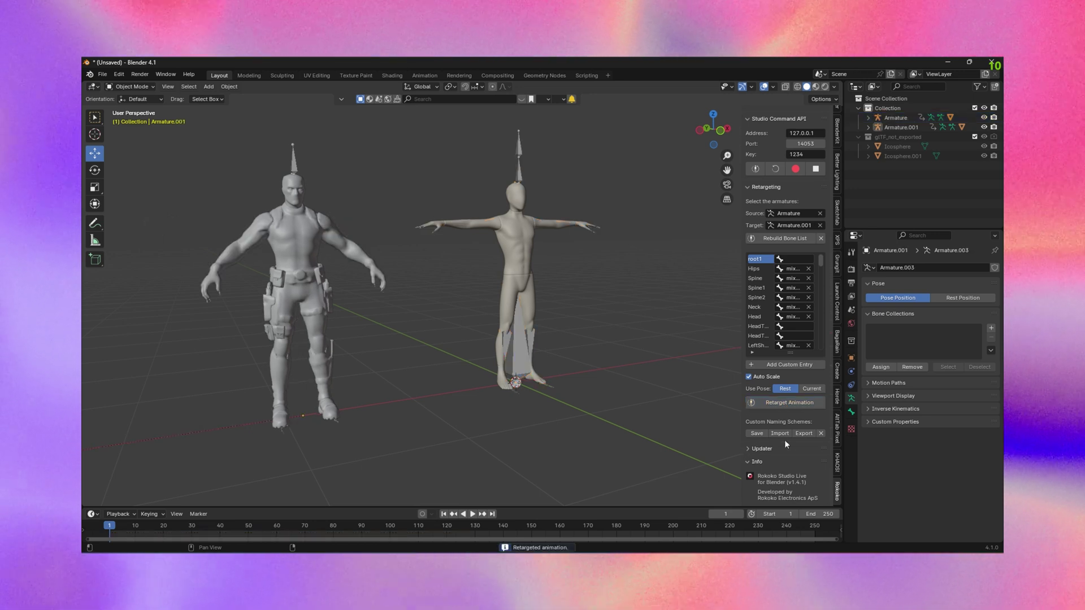
scroll(784, 452, "down", 2)
Step: Play the retargeted animation in stages and compare the soldier's motion with the slender source figure's from different sides
key("space")
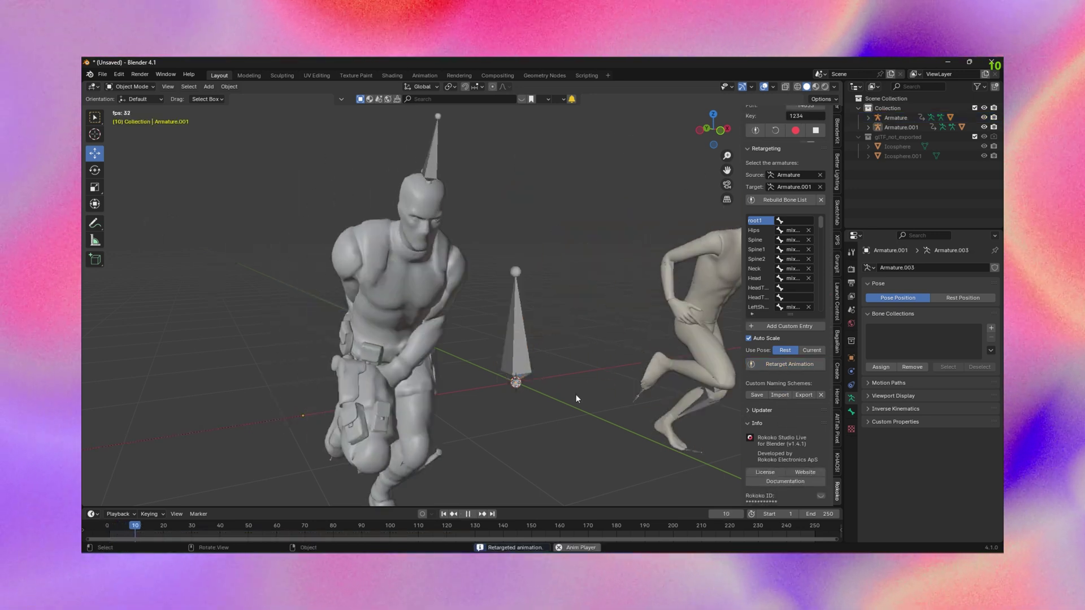
scroll(576, 395, "down", 4)
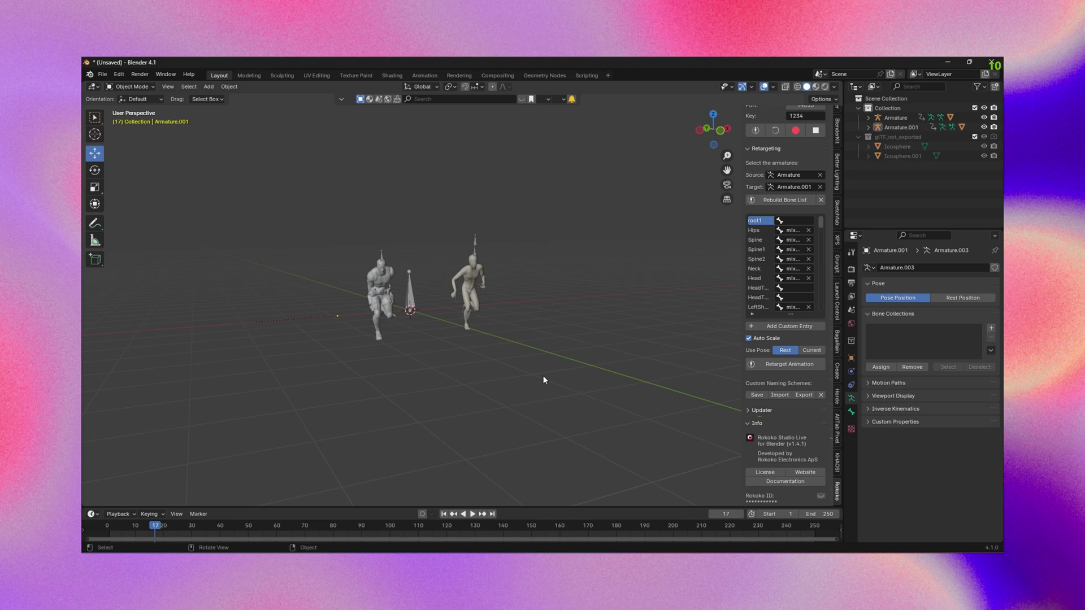
key("space")
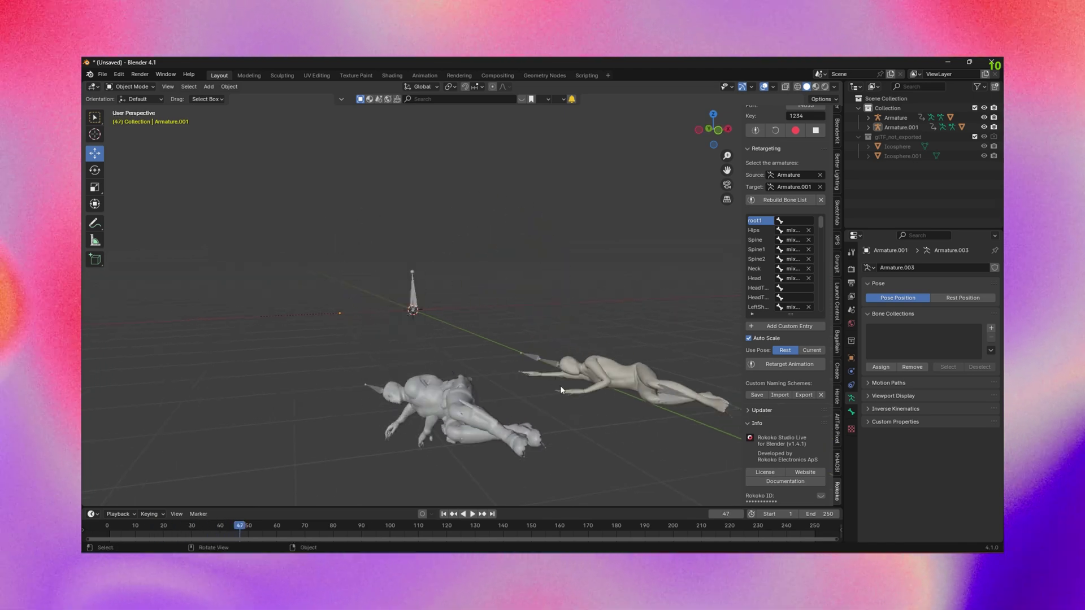
middle_click_drag(560, 385, 502, 366)
left_click(409, 339)
middle_click_drag(409, 339, 491, 316)
key("space")
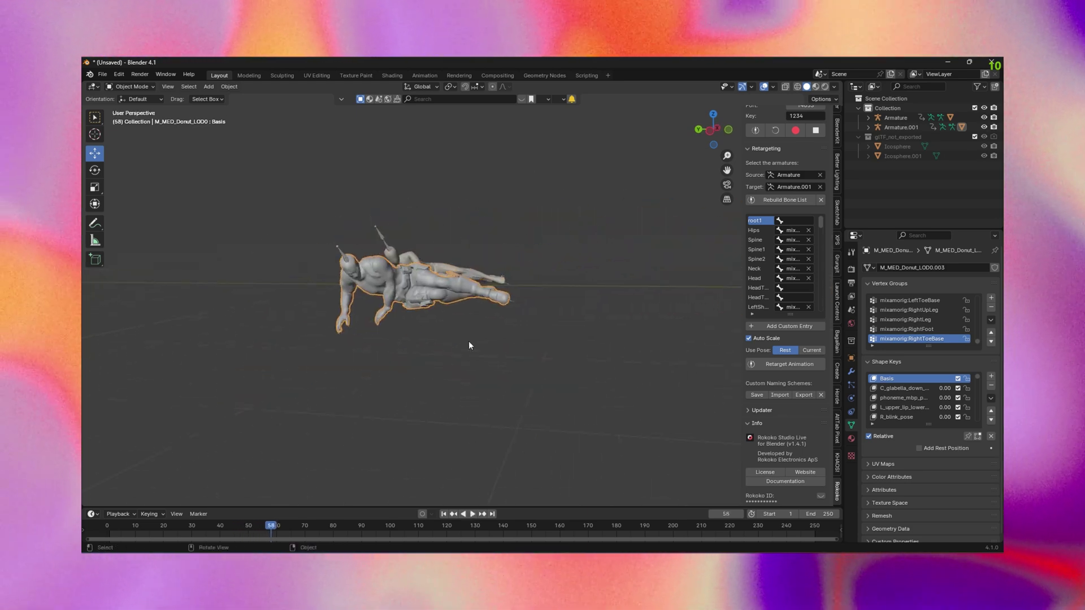
key("space")
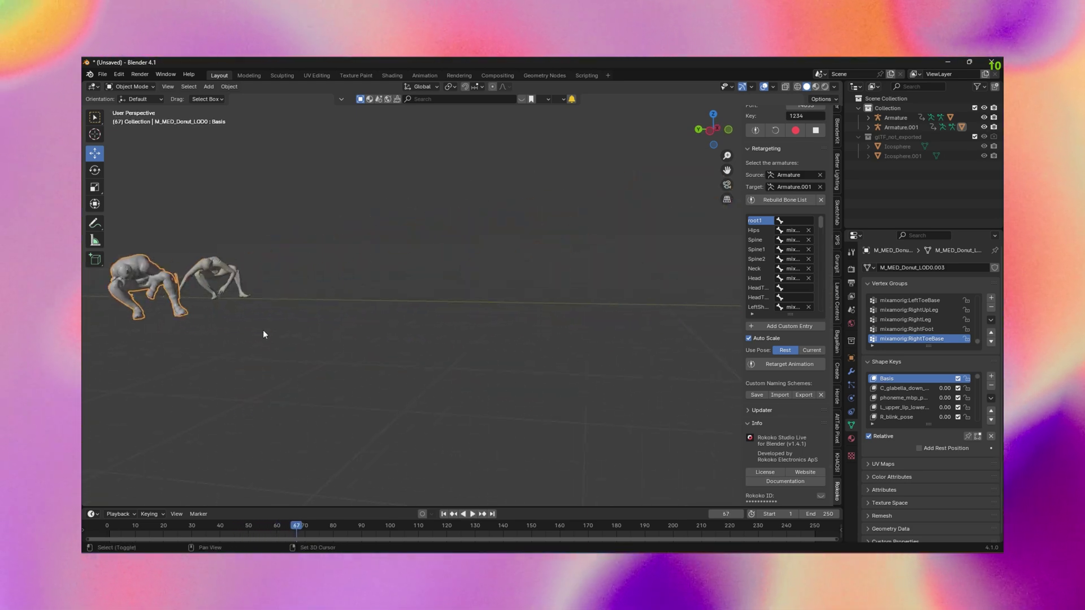
key("space")
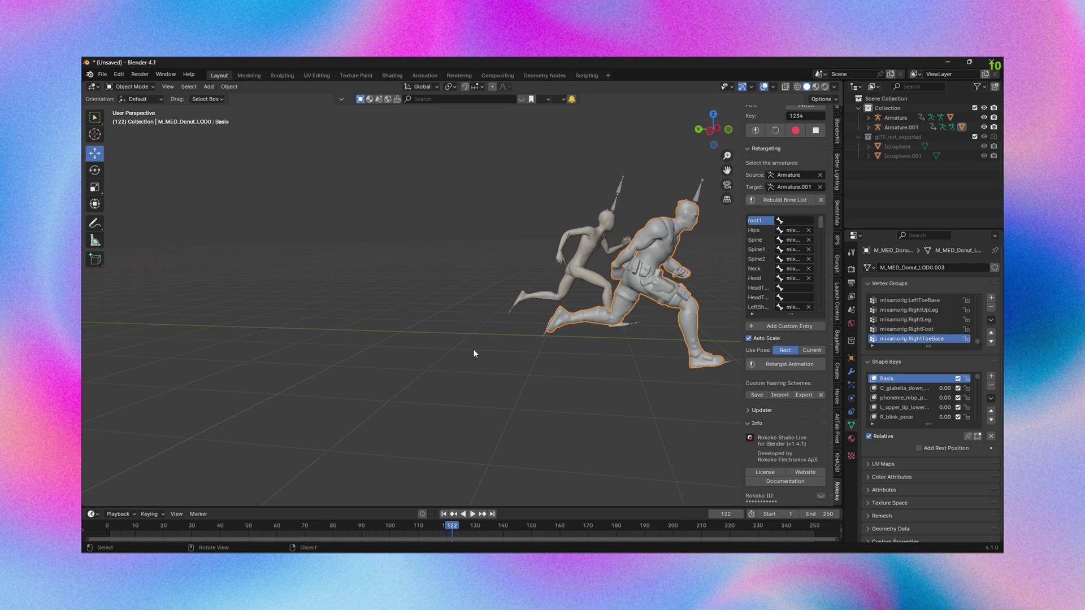
Step: Inspect the running soldier's arms from the front, replay the animation, and return to the first frame to examine the starting pose
middle_click_drag(473, 348, 381, 334)
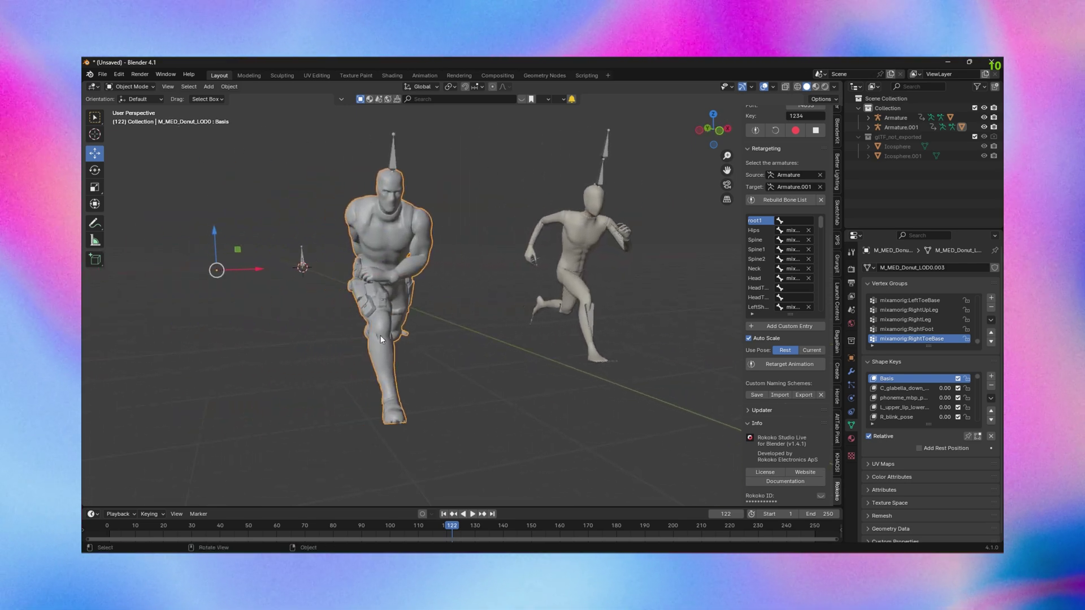
key("space")
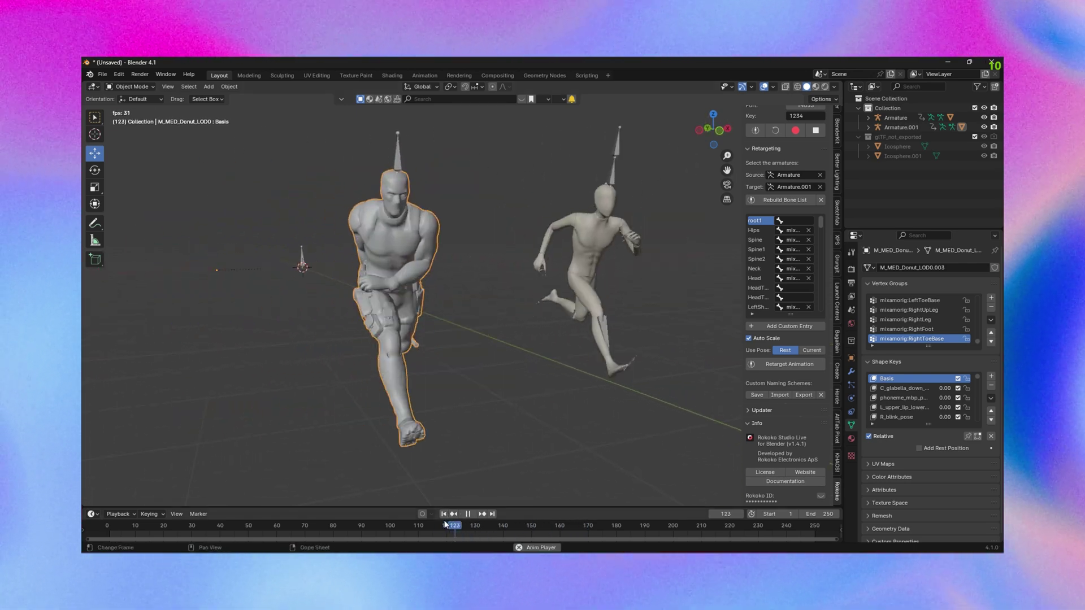
scroll(439, 479, "down", 8)
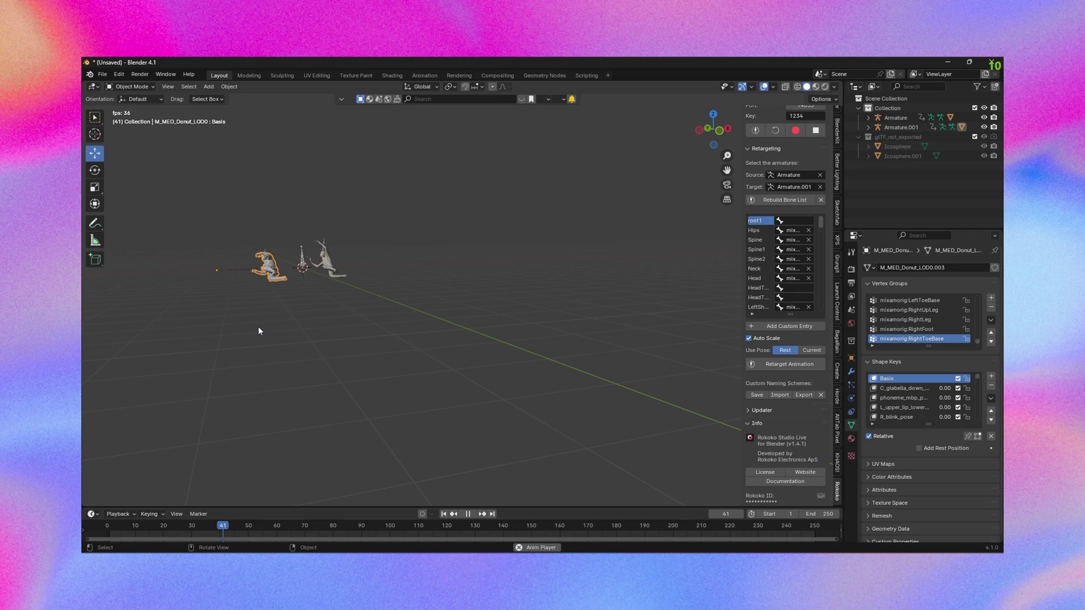
scroll(295, 326, "up", 6)
scroll(298, 327, "up", 8)
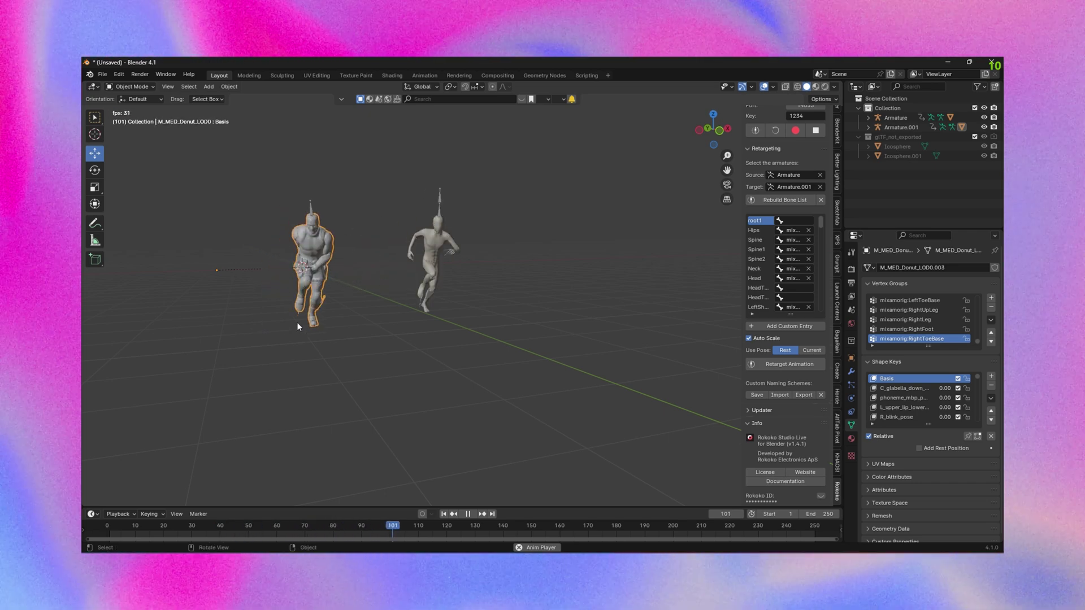
key("space")
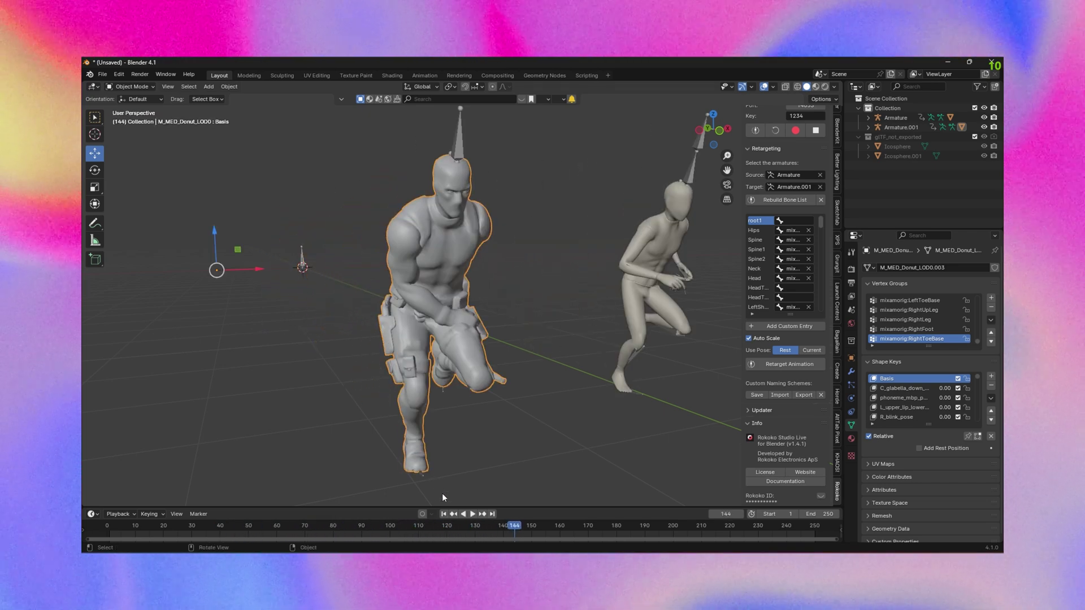
left_click(444, 514)
key("KP_Decimal")
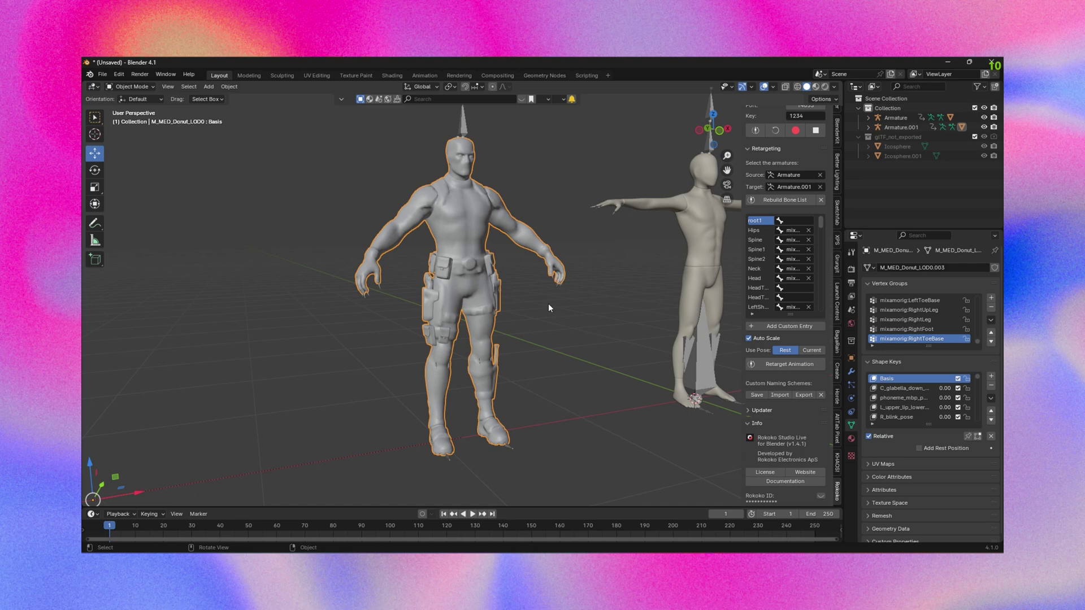
middle_click_drag(548, 308, 525, 368)
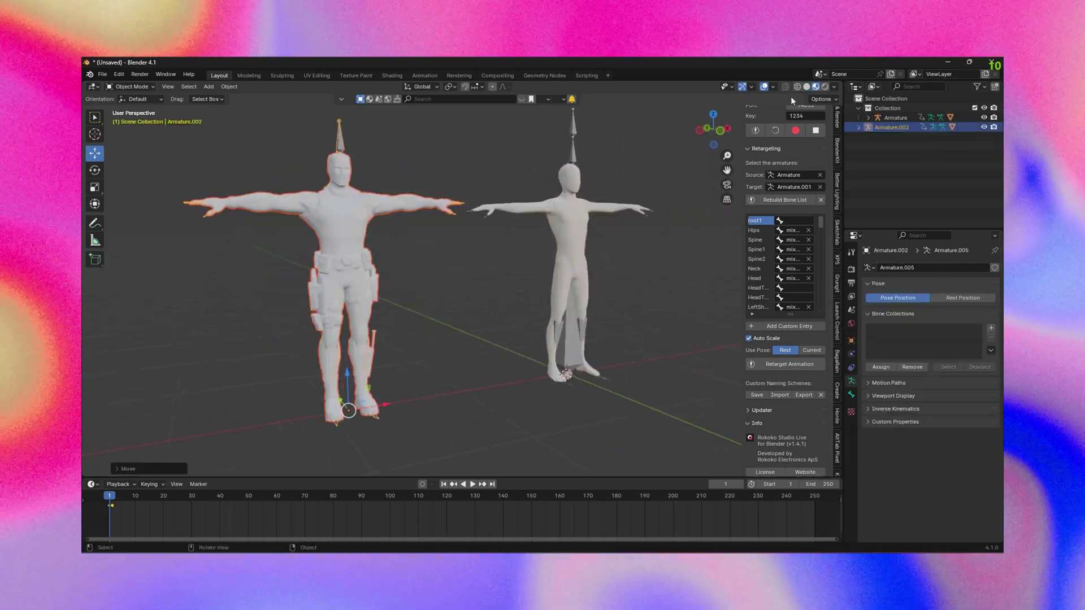
Step: Switch the viewport to solid shading and delete every shape key from the soldier mesh
left_click(807, 89)
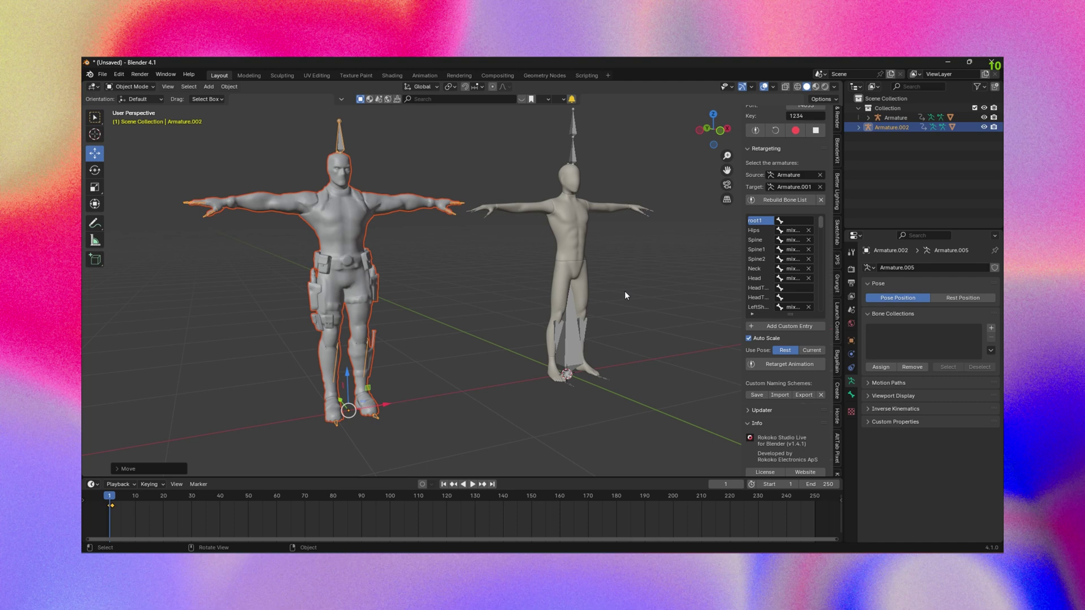
left_click(536, 278)
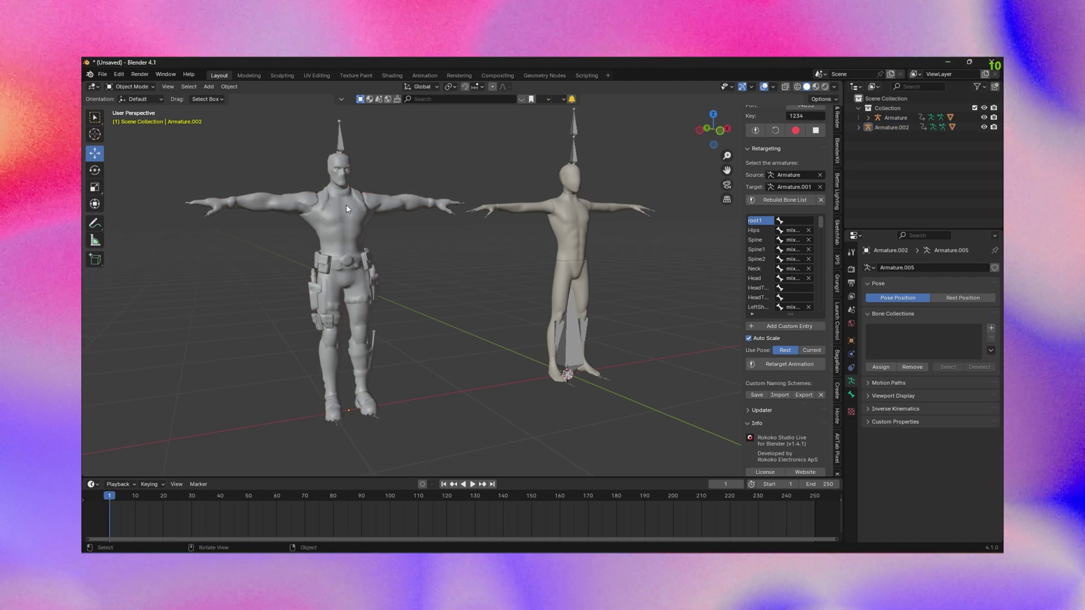
left_click(338, 205)
left_click(993, 385)
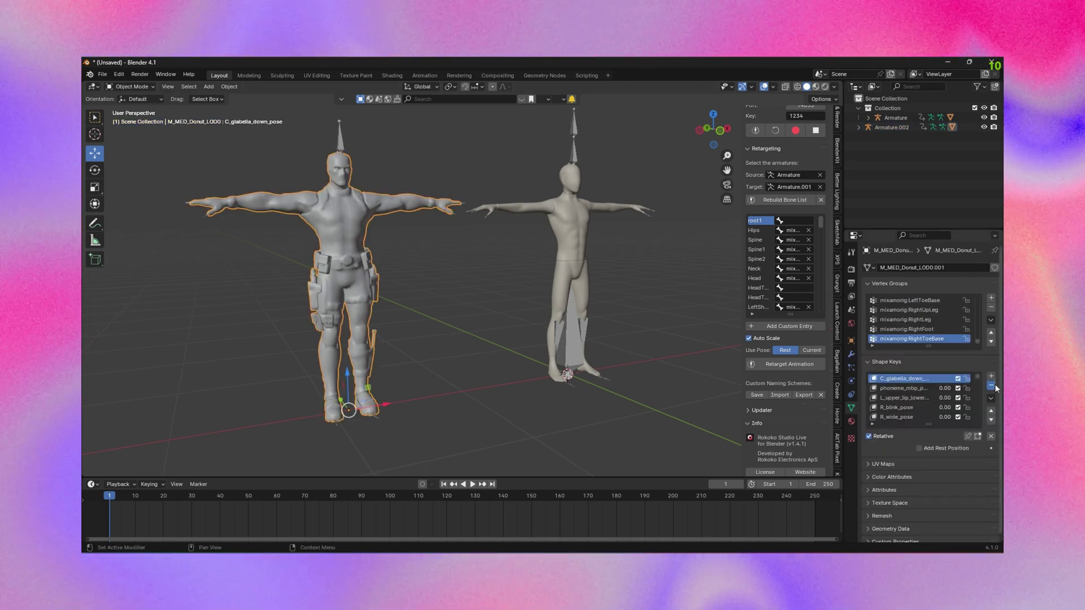
left_click(994, 385)
left_click(994, 386)
left_click(994, 385)
left_click(994, 386)
left_click(994, 385)
left_click(993, 386)
left_click(995, 386)
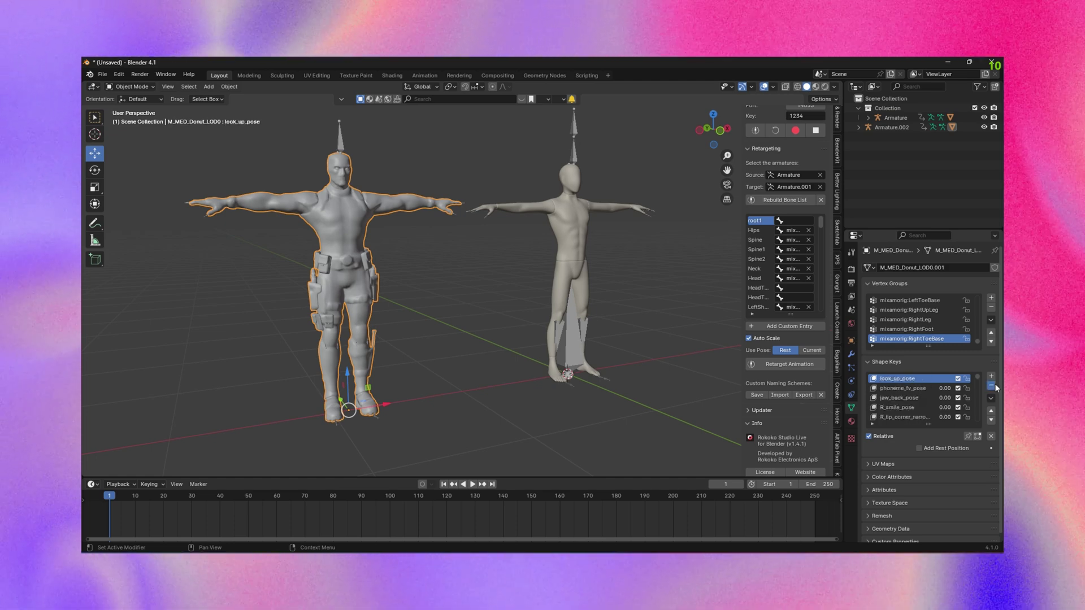
left_click(995, 386)
left_click(995, 386)
left_click(995, 386)
left_click(994, 387)
left_click(994, 387)
left_click(994, 387)
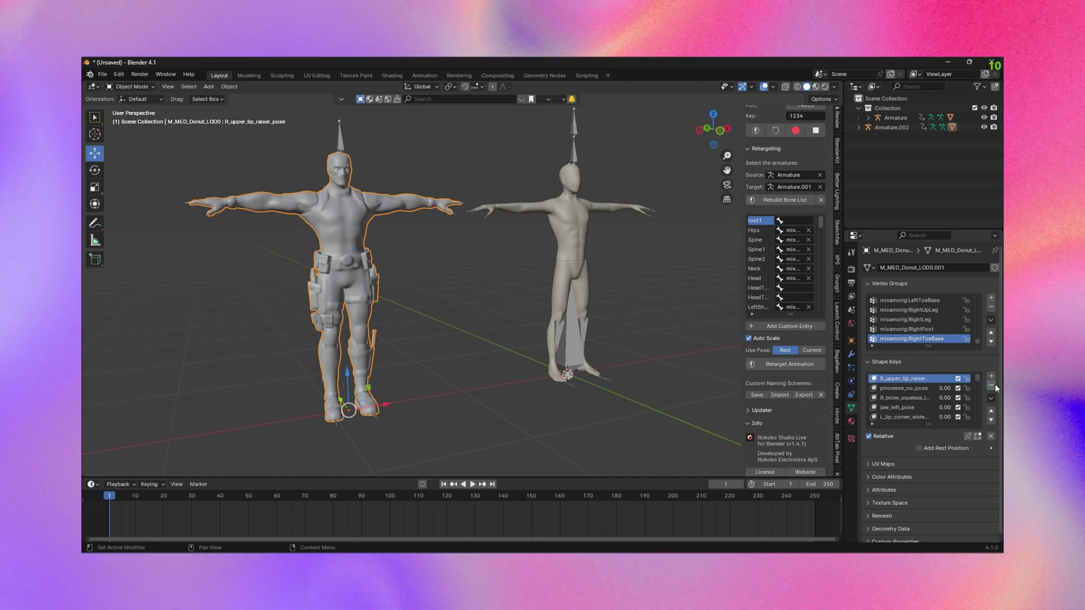
left_click(995, 387)
left_click(995, 387)
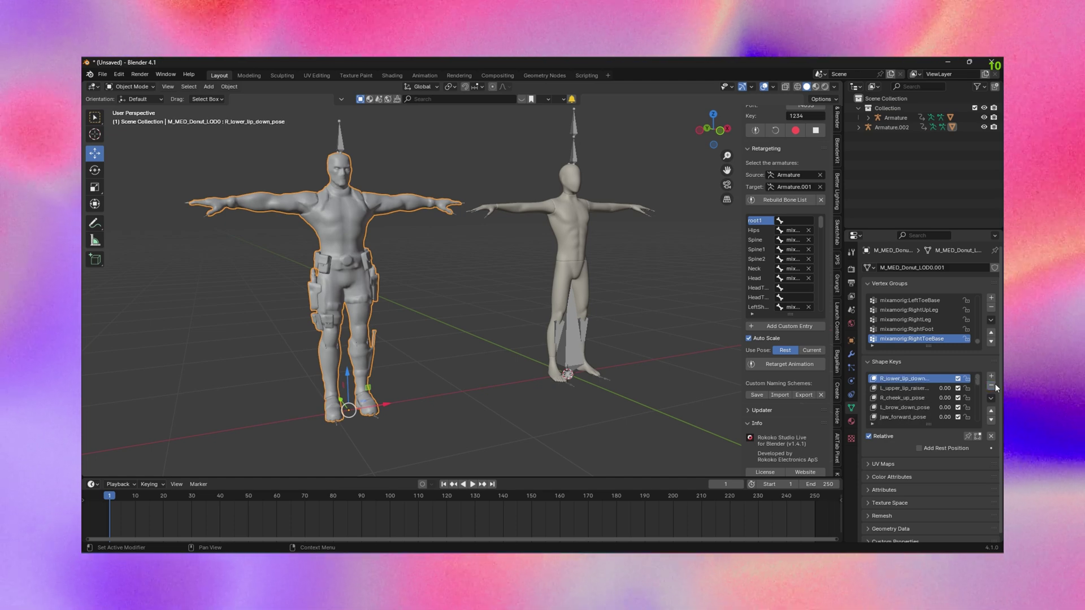
left_click(994, 388)
left_click(992, 388)
left_click(992, 388)
left_click(993, 389)
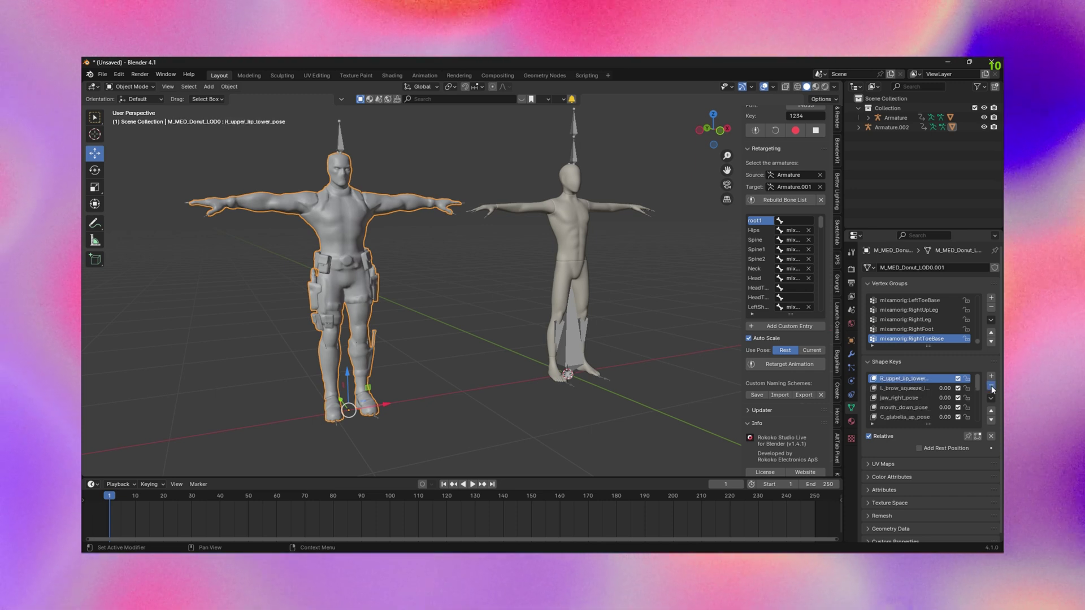
left_click(993, 388)
left_click(992, 389)
left_click(991, 387)
left_click(992, 387)
left_click(992, 387)
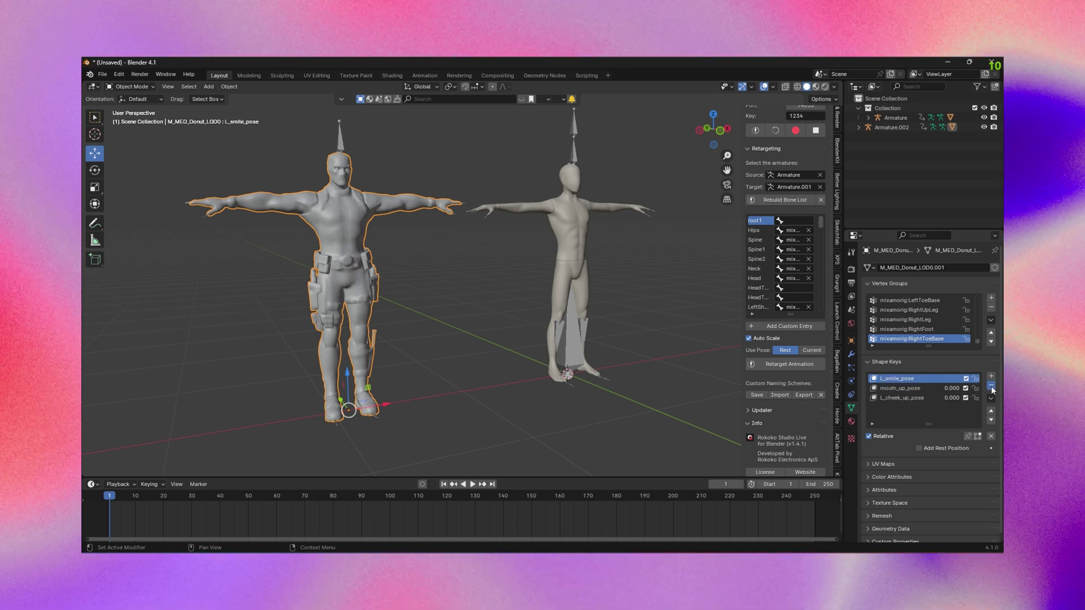
left_click(991, 387)
left_click(990, 387)
left_click(991, 386)
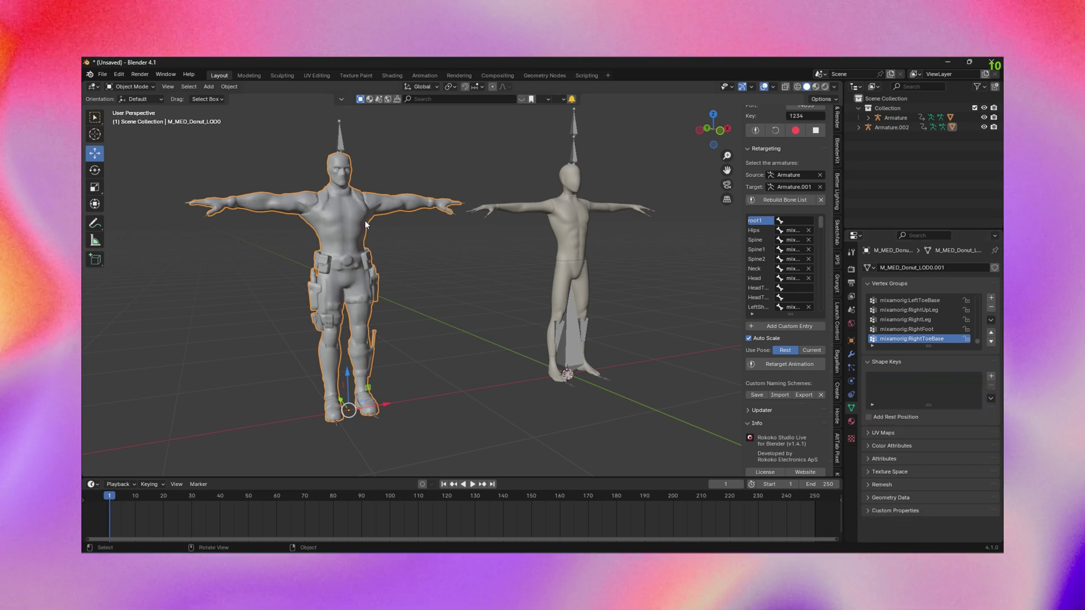
Step: Apply the soldier mesh's existing Armature.002 modifier
left_click(852, 354)
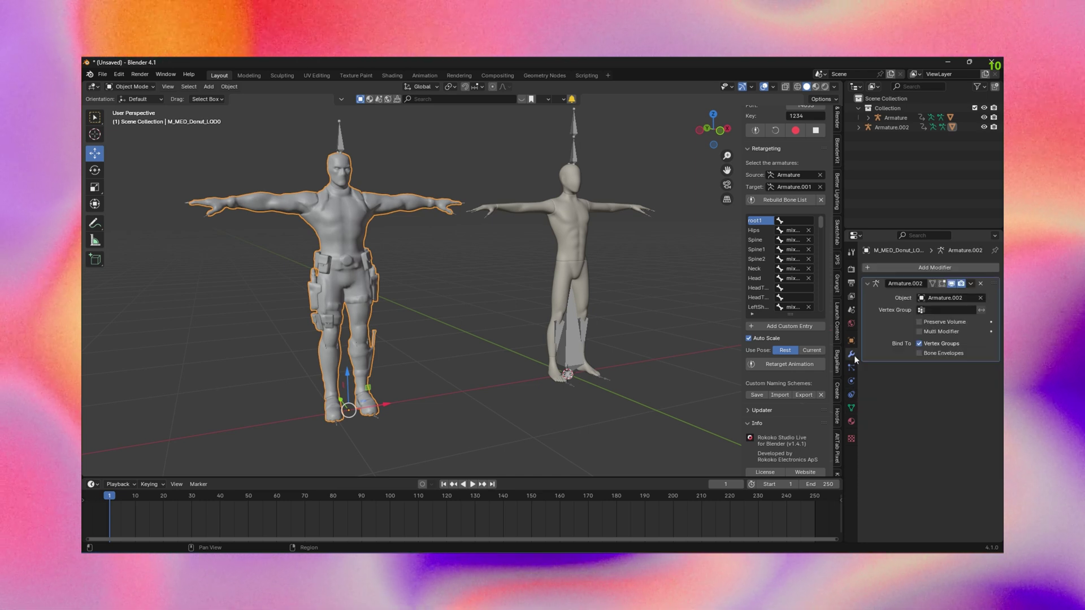
left_click(971, 283)
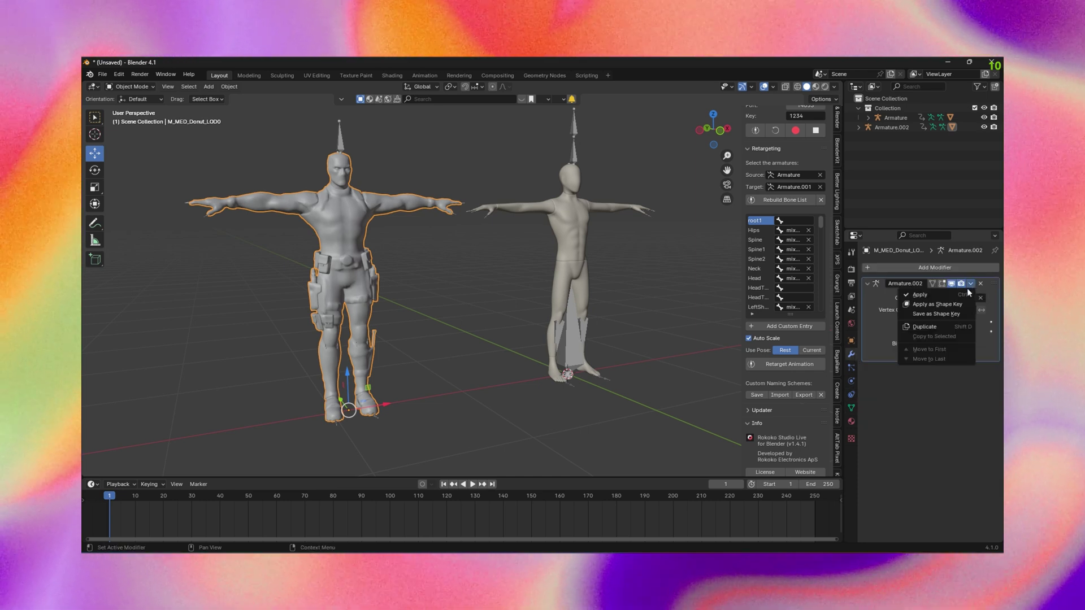
left_click(943, 294)
Step: Add a new Armature modifier to the soldier mesh and set its object to the soldier's armature, Armature.002
left_click(917, 268)
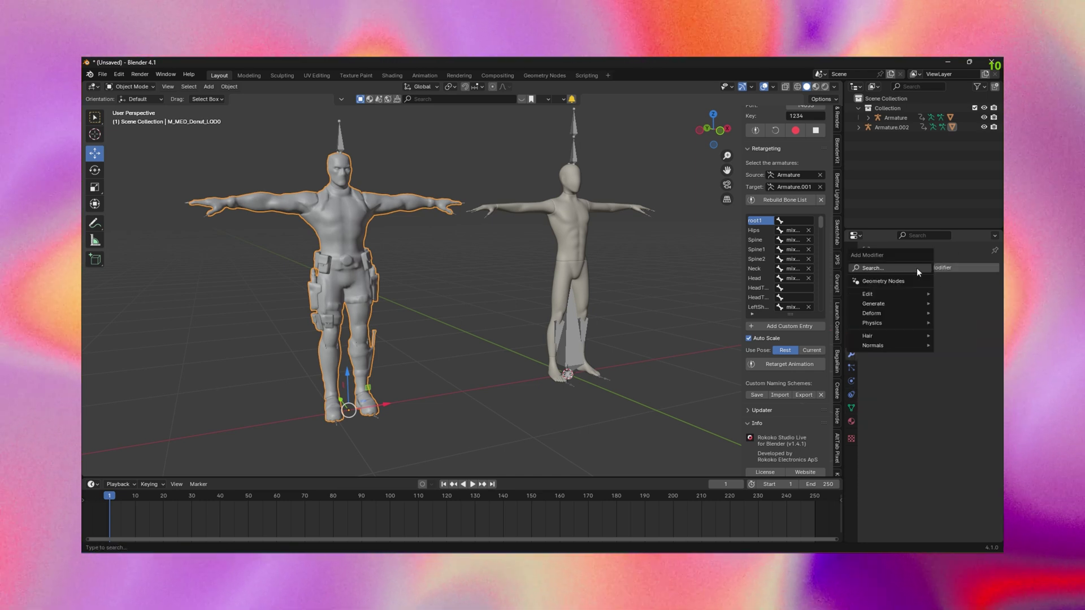
type("ar")
left_click(901, 296)
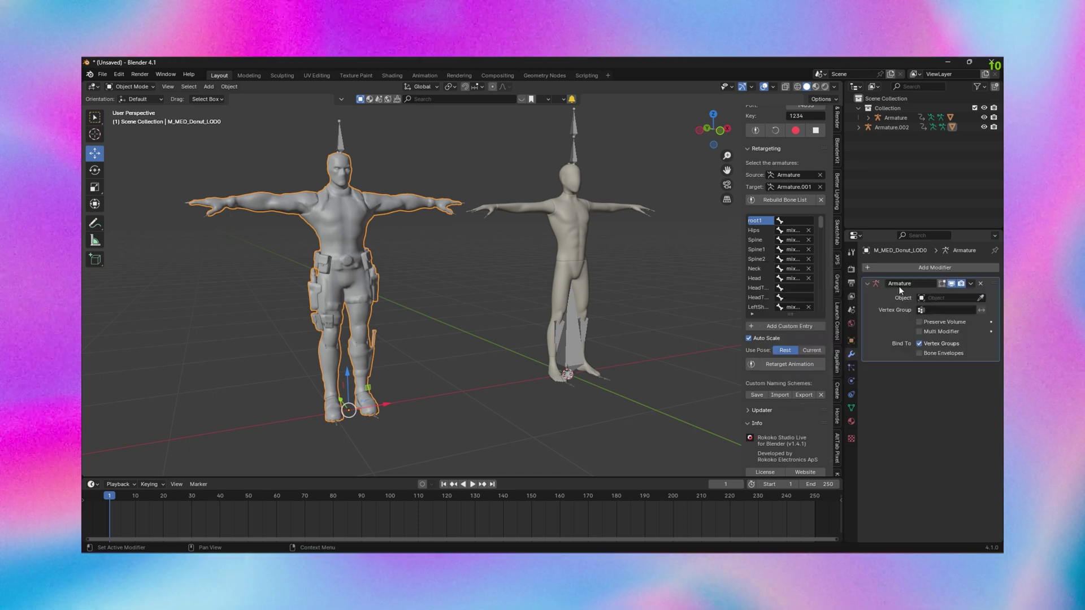
left_click(980, 297)
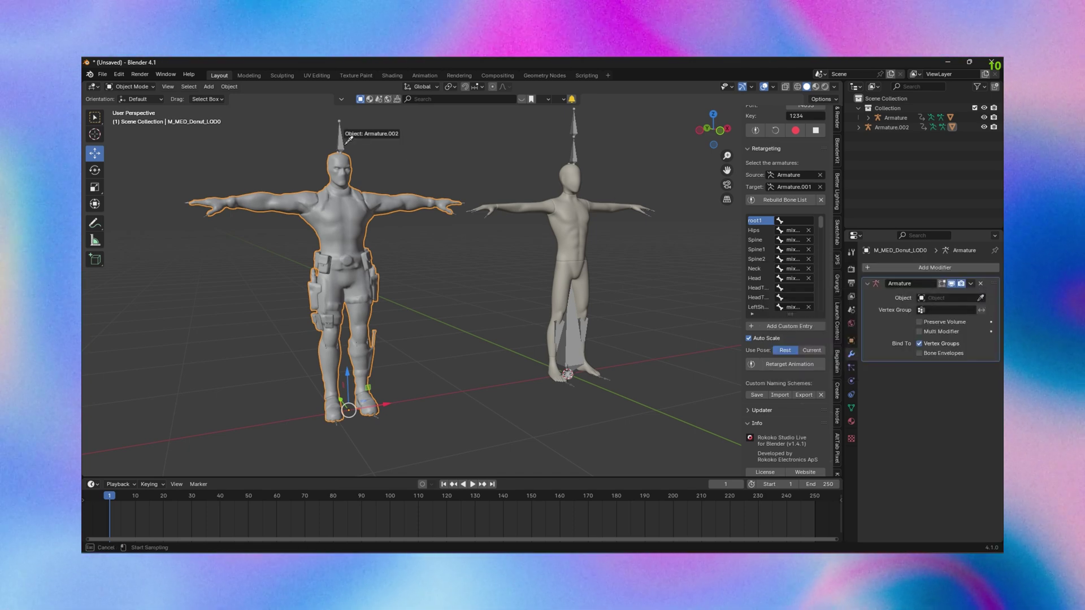
left_click(348, 139)
Step: Apply the soldier armature's current T-pose as its rest pose in Pose Mode, and return to Object Mode
scroll(508, 276, "up", 6)
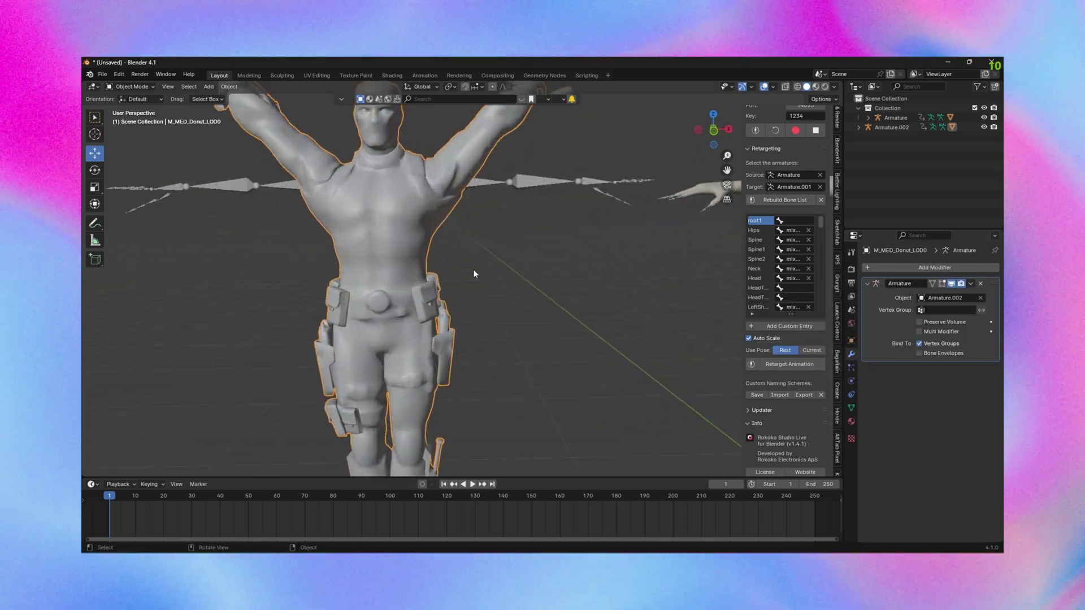
middle_click_drag(473, 273, 452, 293)
scroll(392, 373, "down", 4)
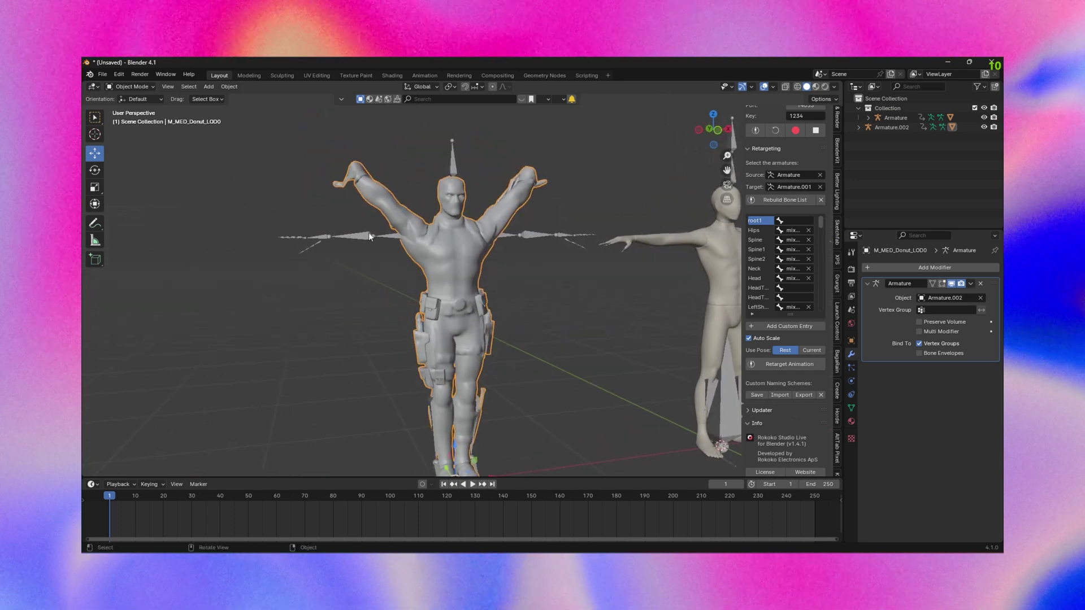
left_click(369, 233)
left_click(134, 86)
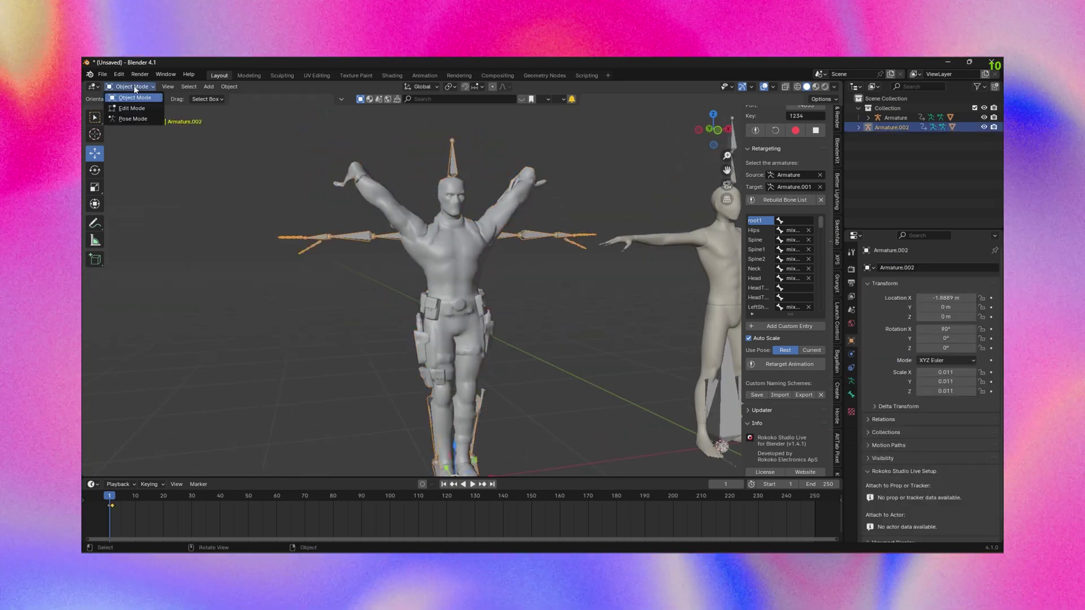
left_click(140, 118)
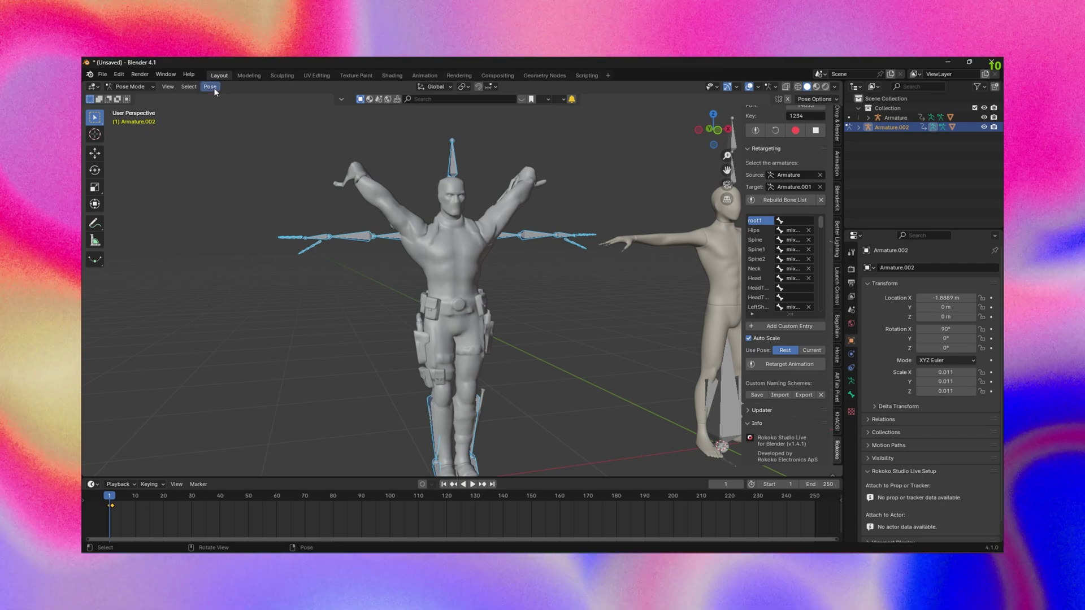
left_click(210, 87)
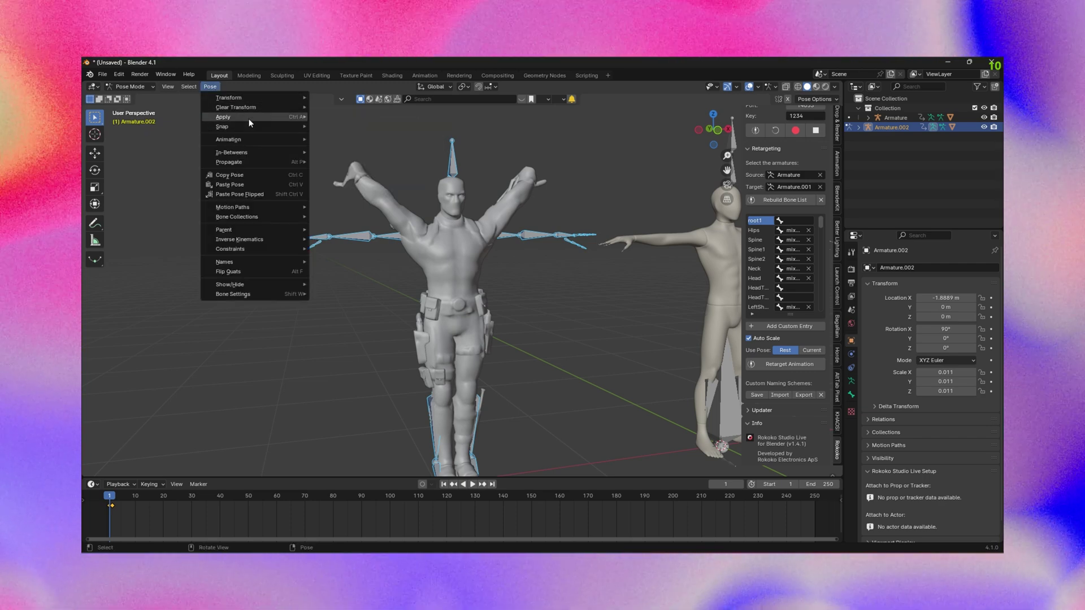
mouse_move(298, 125)
left_click(346, 117)
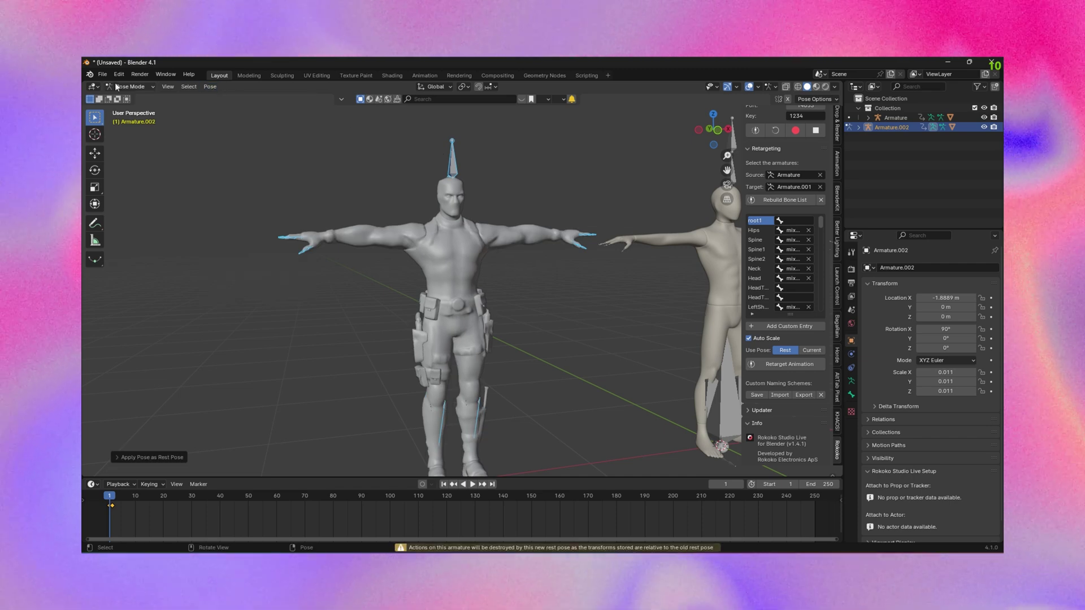
left_click(129, 87)
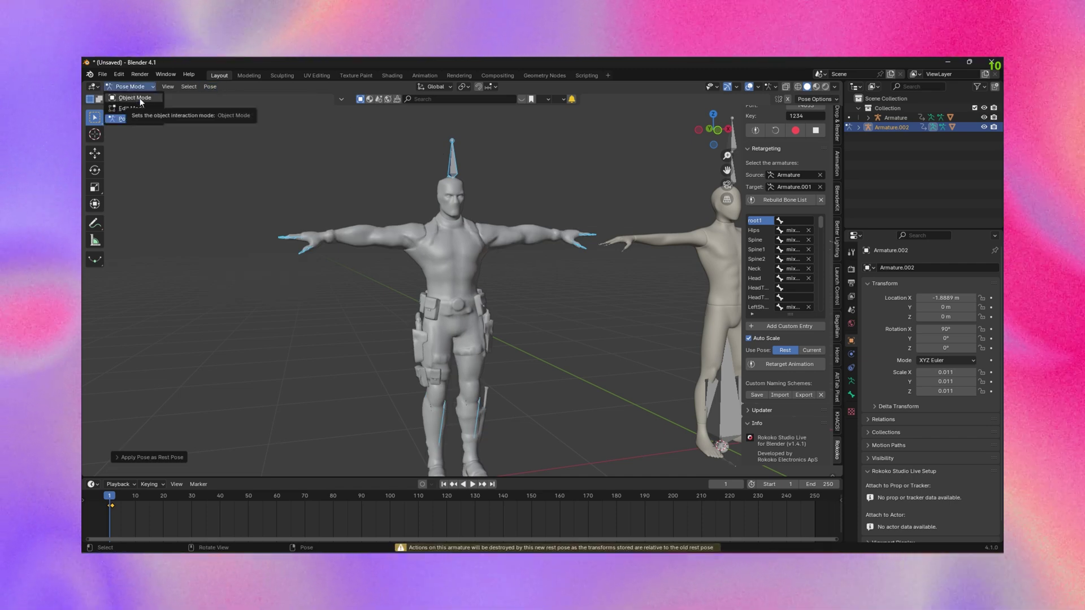
left_click(140, 97)
Step: Replace the Rokoko retargeting target with the soldier's Armature.002 and build the bone list
scroll(504, 309, "down", 2)
middle_click_drag(503, 308, 699, 272)
left_click(372, 283)
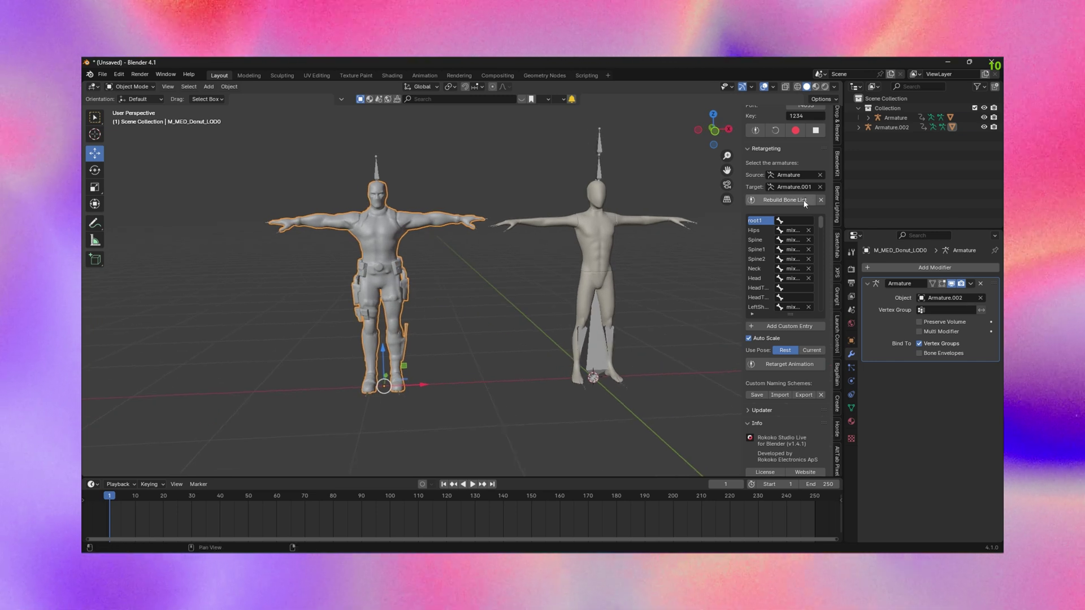
left_click(820, 187)
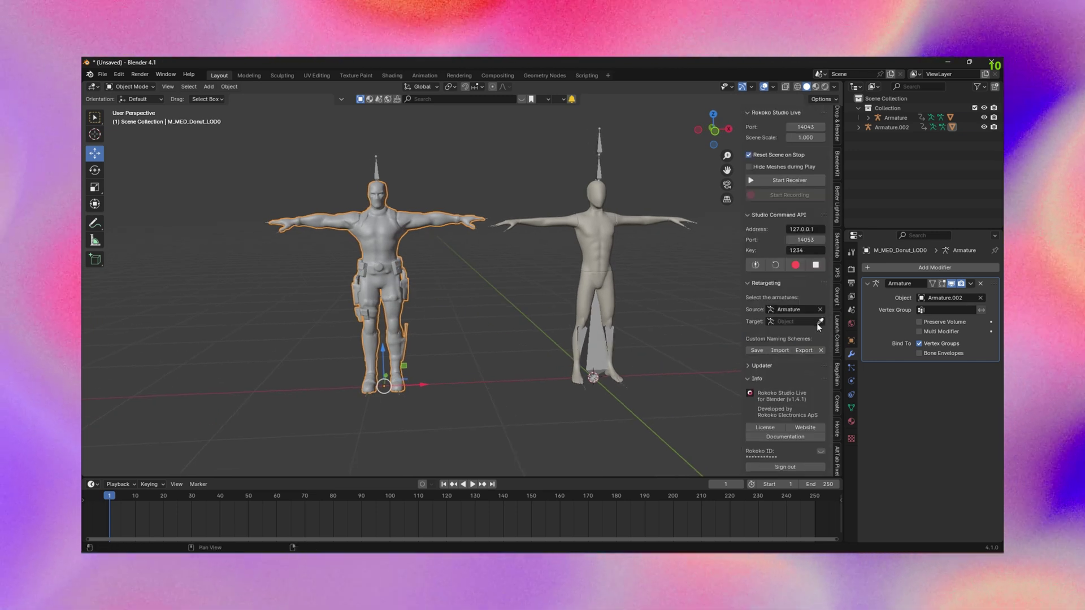
left_click(820, 308)
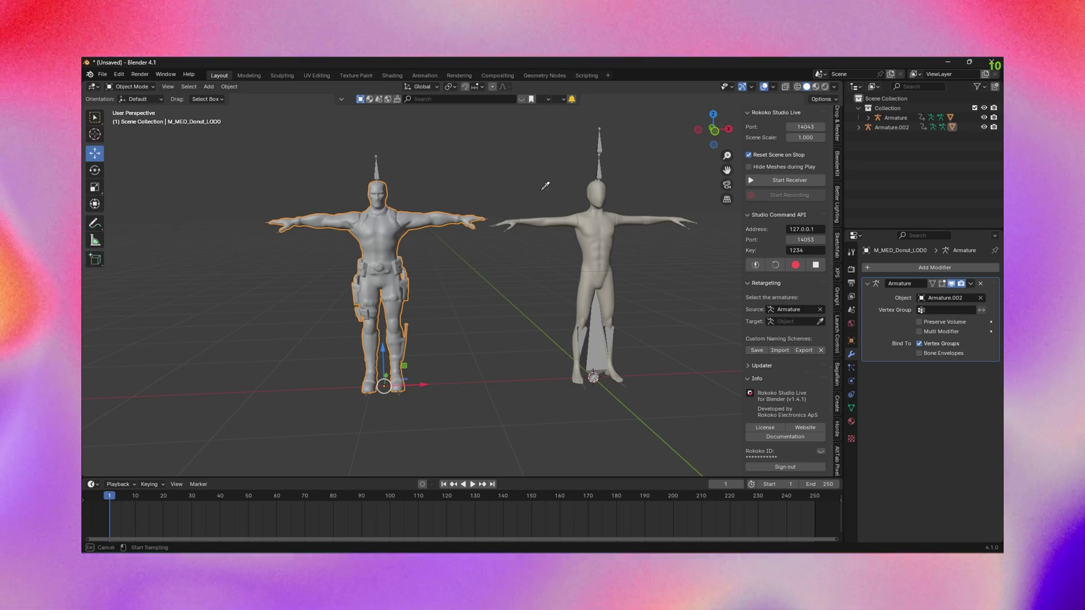
left_click(377, 167)
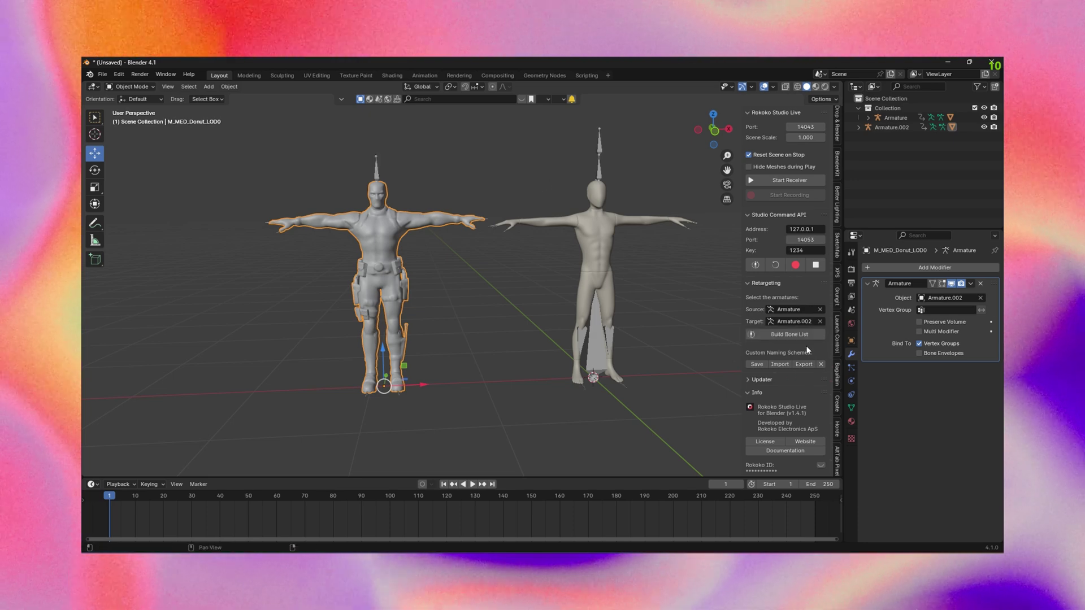
left_click(796, 336)
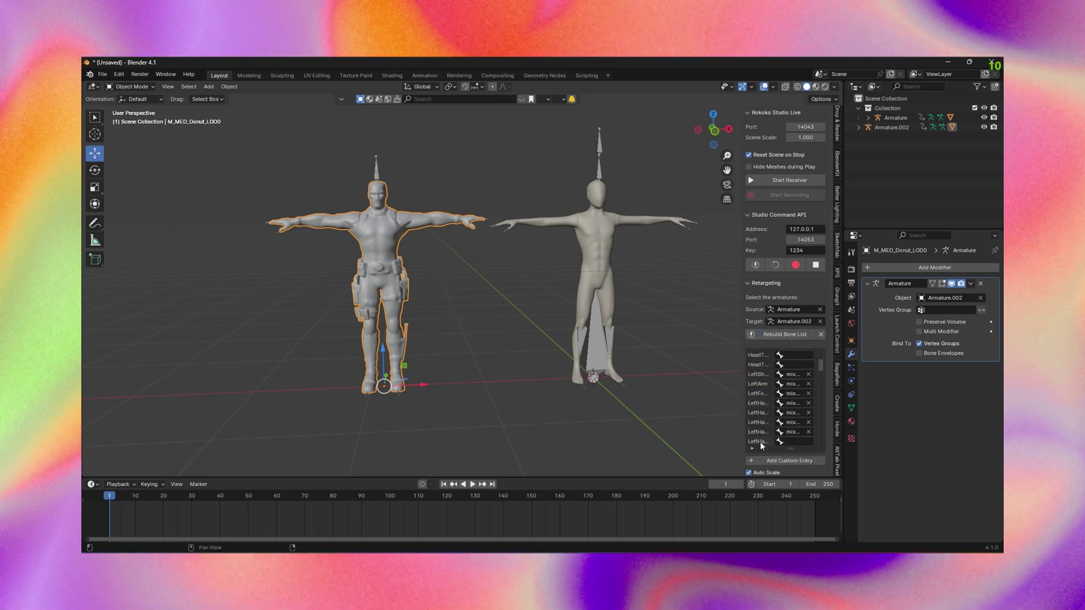
Step: Retarget the slender figure's animation onto the soldier armature using the rest pose
scroll(762, 452, "down", 5)
scroll(764, 461, "down", 1)
left_click(768, 365)
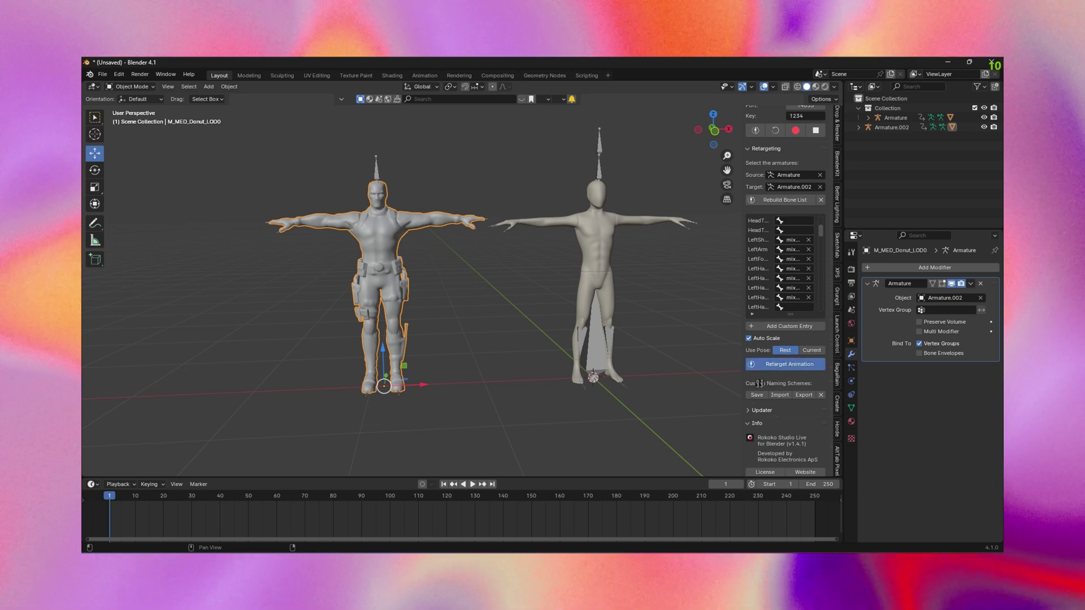
scroll(782, 392, "down", 2)
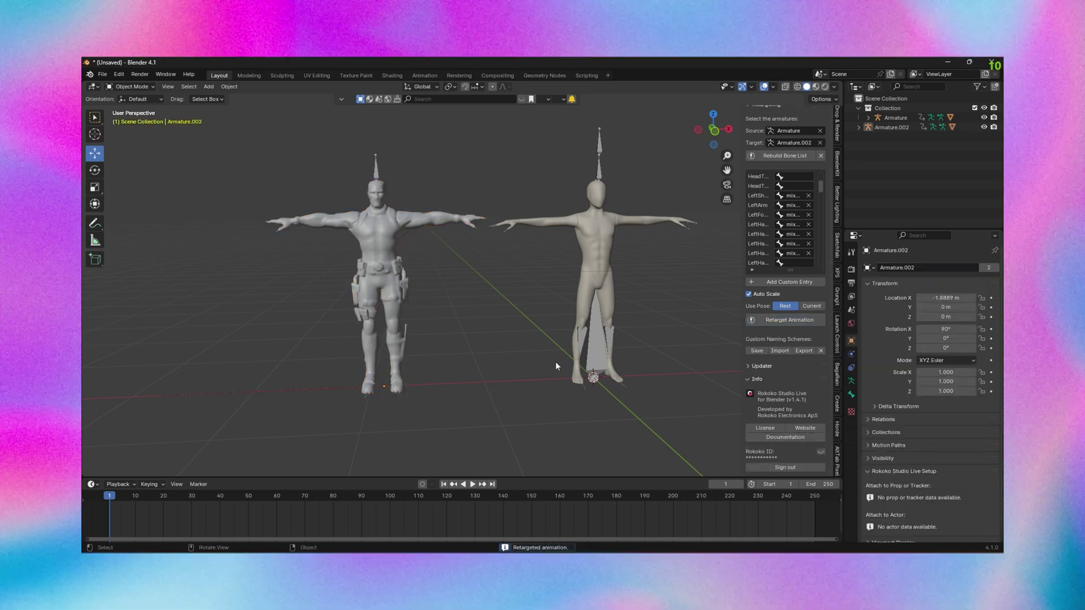
Step: Play the newly retargeted animation in stages and compare the soldier's motion with the source figure's
scroll(556, 366, "down", 5)
key("space")
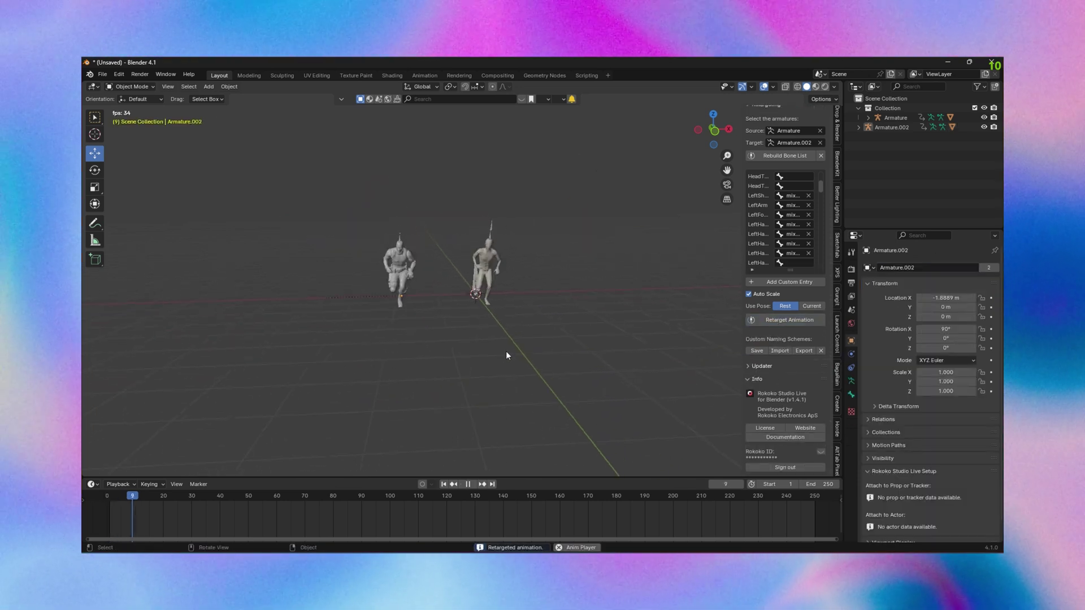
mouse_move(480, 366)
middle_mouse_down()
mouse_move(491, 362)
mouse_move(482, 330)
mouse_move(480, 363)
middle_mouse_up()
key("space")
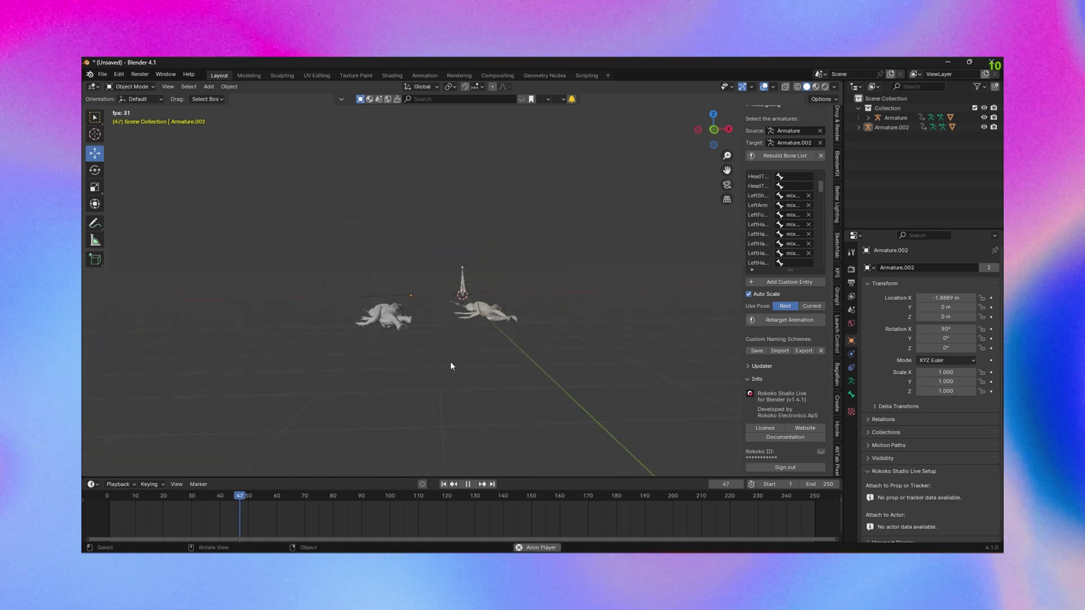
key("space")
key("space")
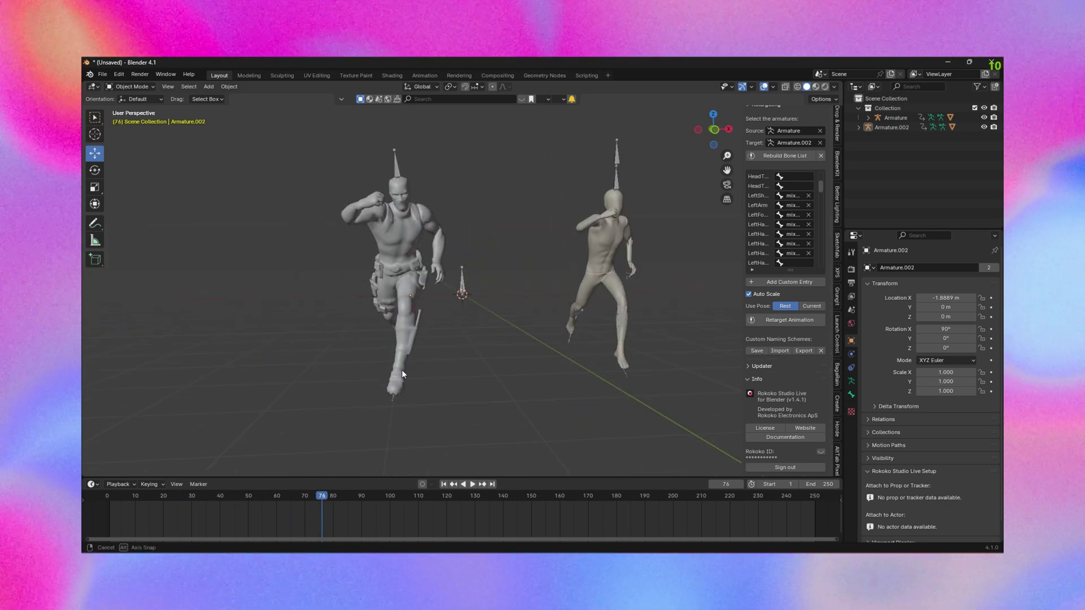
key("space")
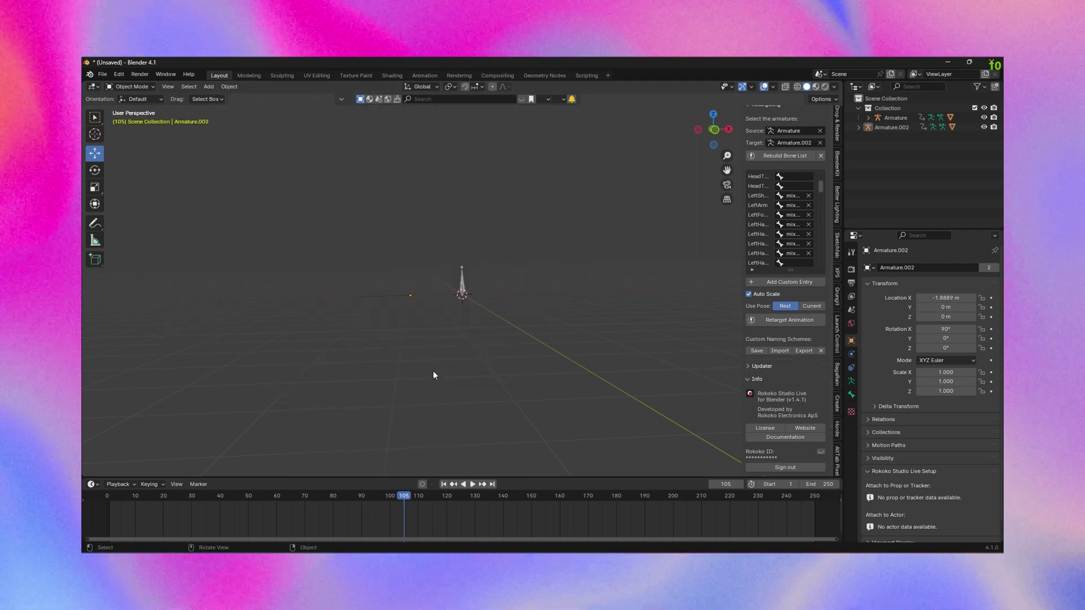
Step: Focus on the soldier mesh at the first frame and replay the animation, pausing at the mid-air leap around frame 38
left_click(411, 268)
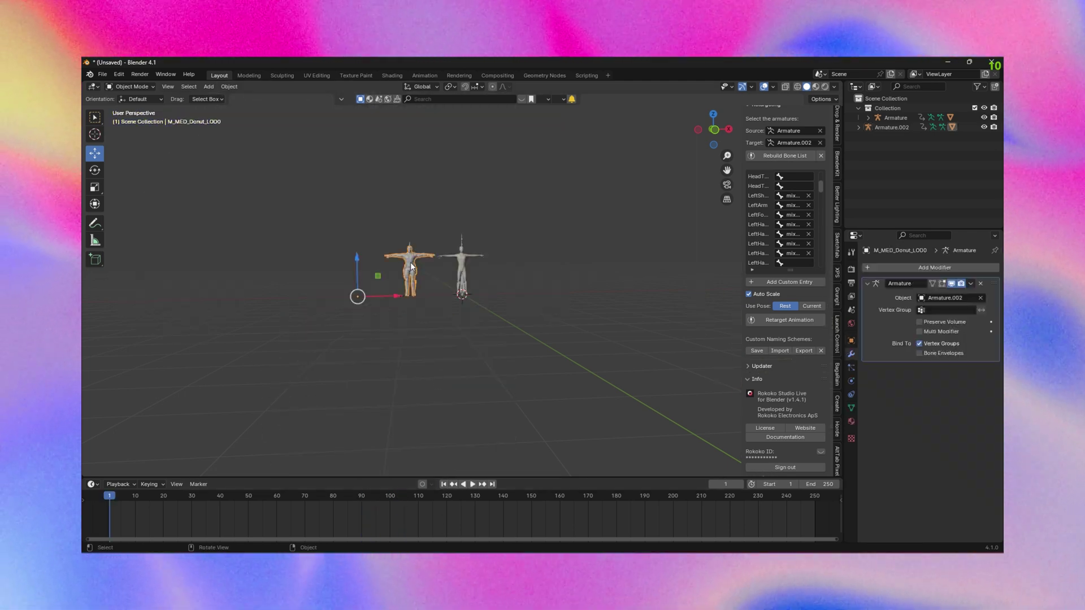
key("KP_Decimal")
middle_click_drag(437, 256, 379, 278)
scroll(384, 279, "down", 5)
middle_click_drag(613, 319, 434, 320, "shift")
key("space")
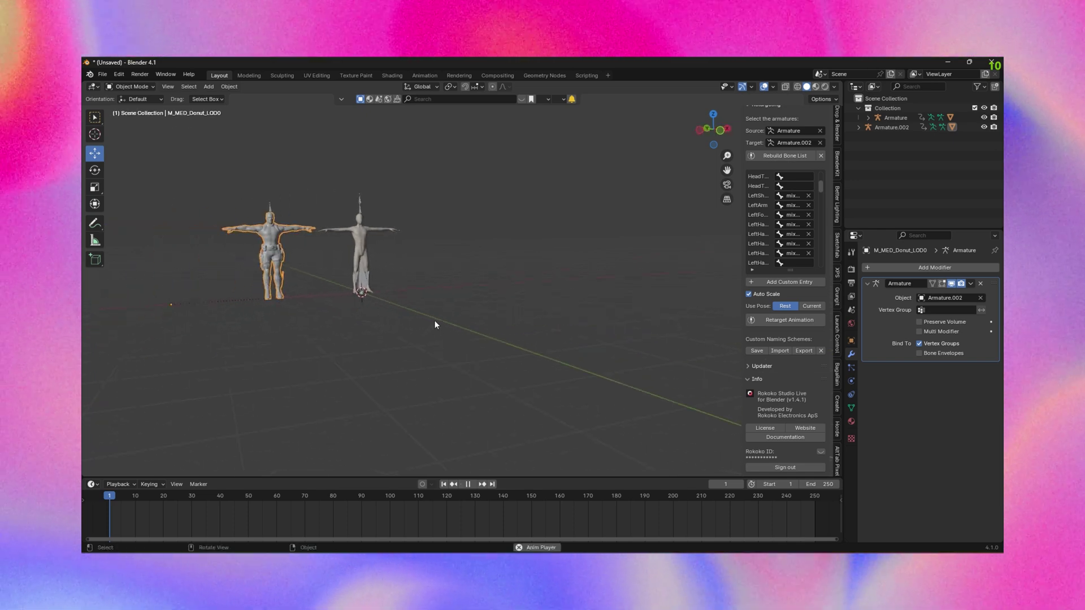
key("space")
key("space")
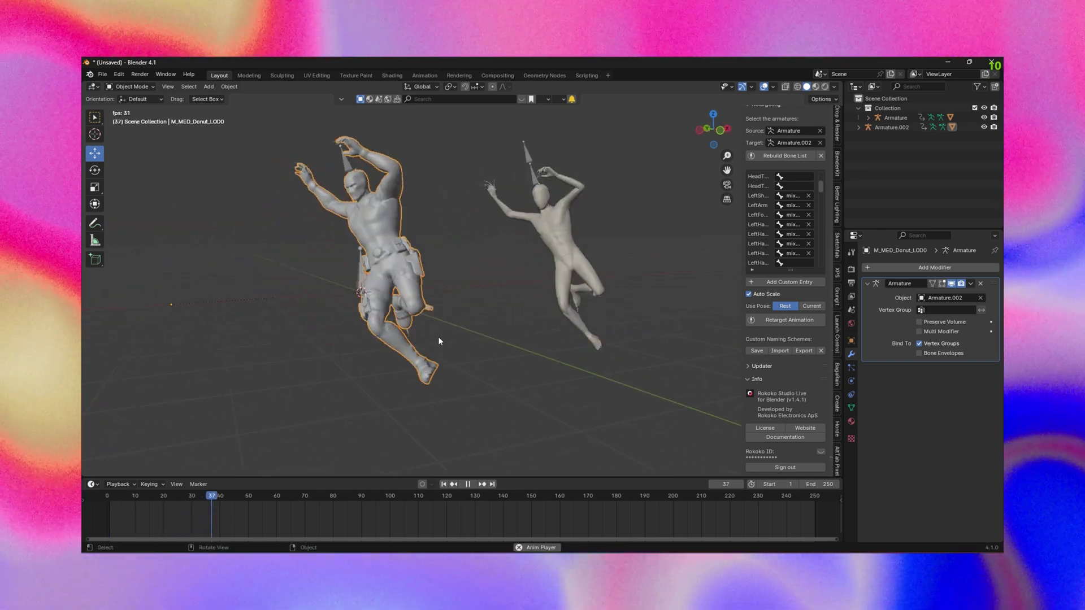
key("space")
Step: Compare both figures' leap poses from several angles, play on to frame 49 and view the landing in front orthographic view
middle_click_drag(439, 337, 458, 343)
middle_click_drag(534, 350, 463, 350)
middle_click_drag(380, 361, 403, 365)
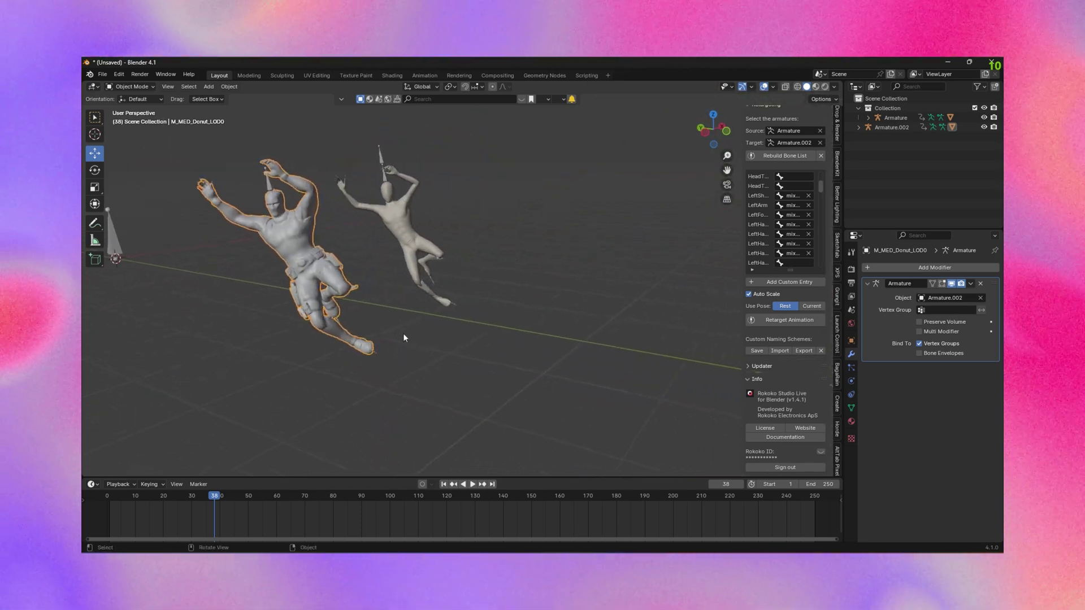
key("space")
middle_click_drag(520, 348, 396, 348)
key("KP_1")
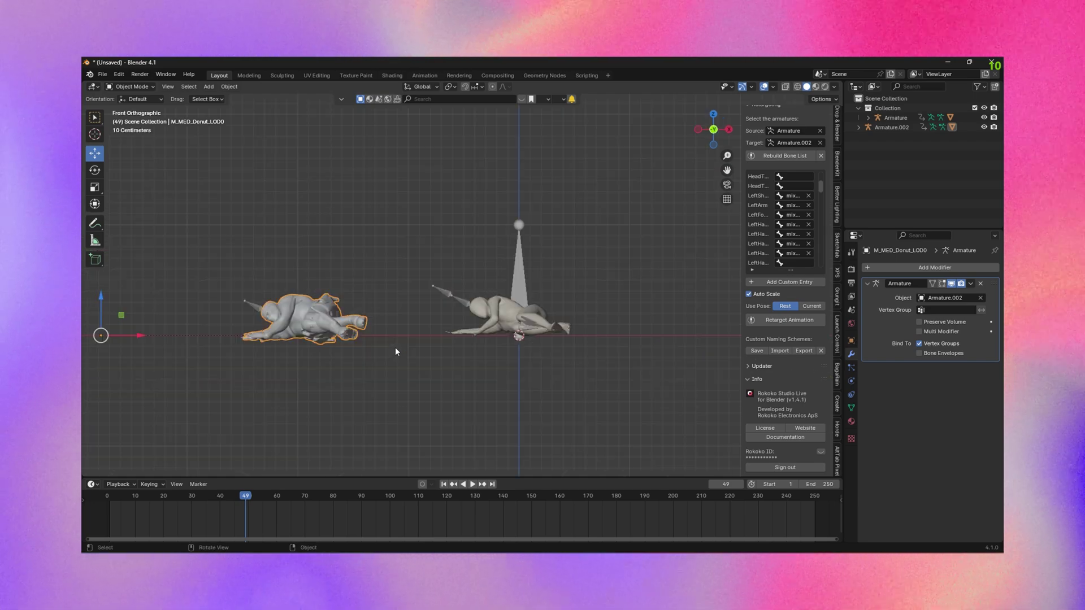